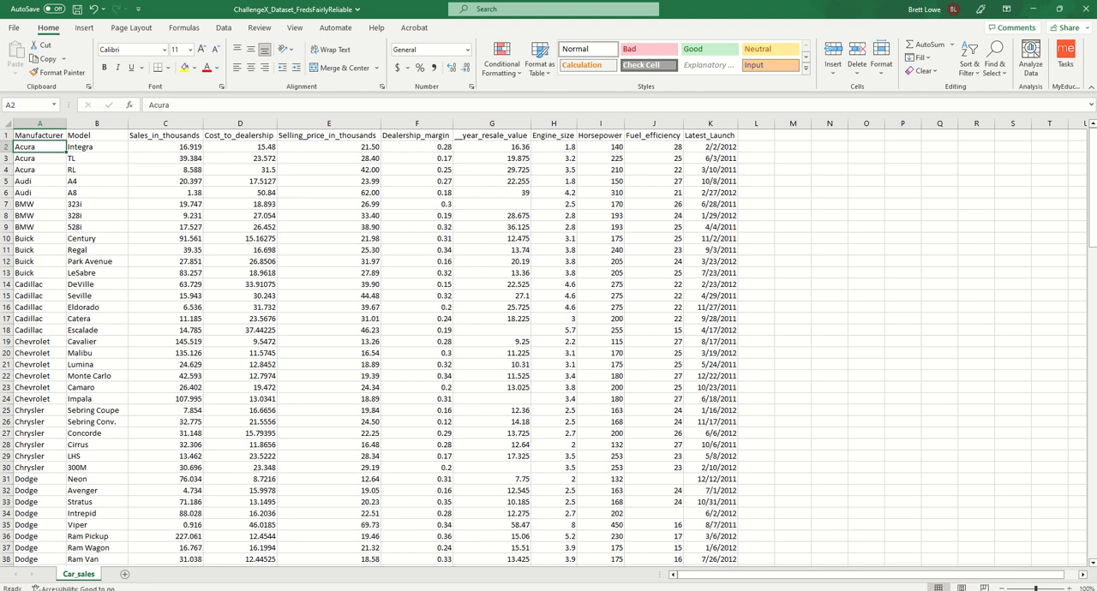
- Select the data range A2:K137 and start a new conditional formatting rule that uses a formula to determine which cells to format
key(ctrl+shift+Right)
key(ctrl+shift+Down)
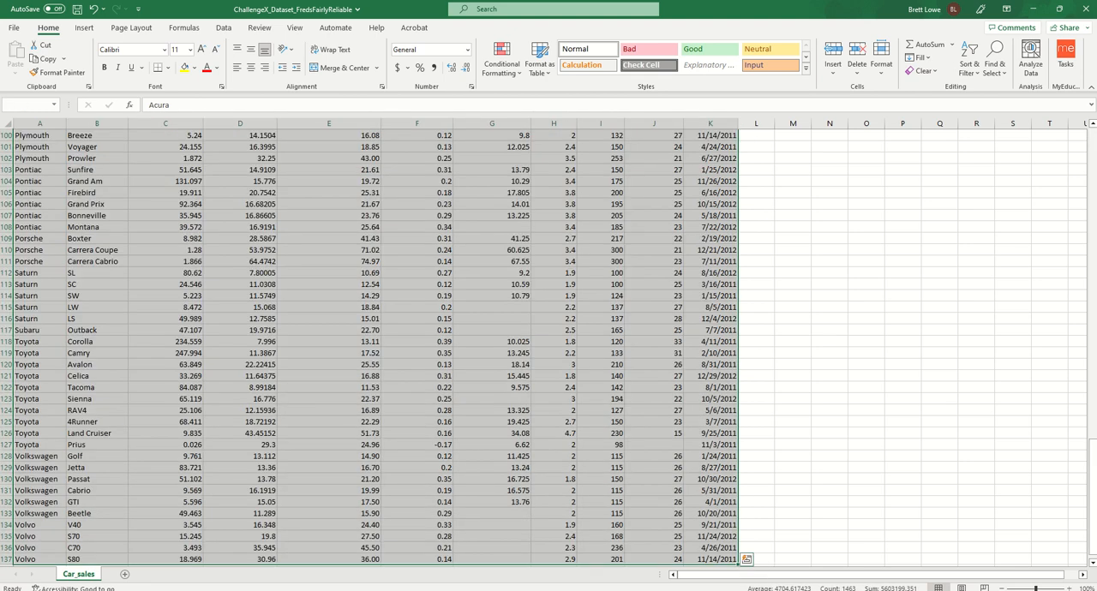
click(509, 70)
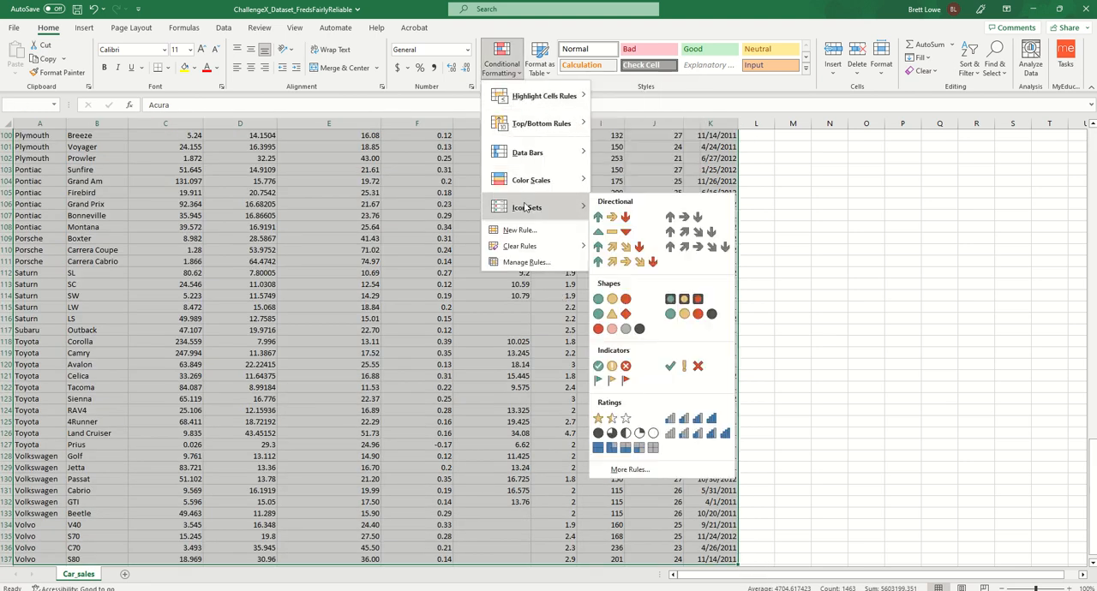
click(523, 231)
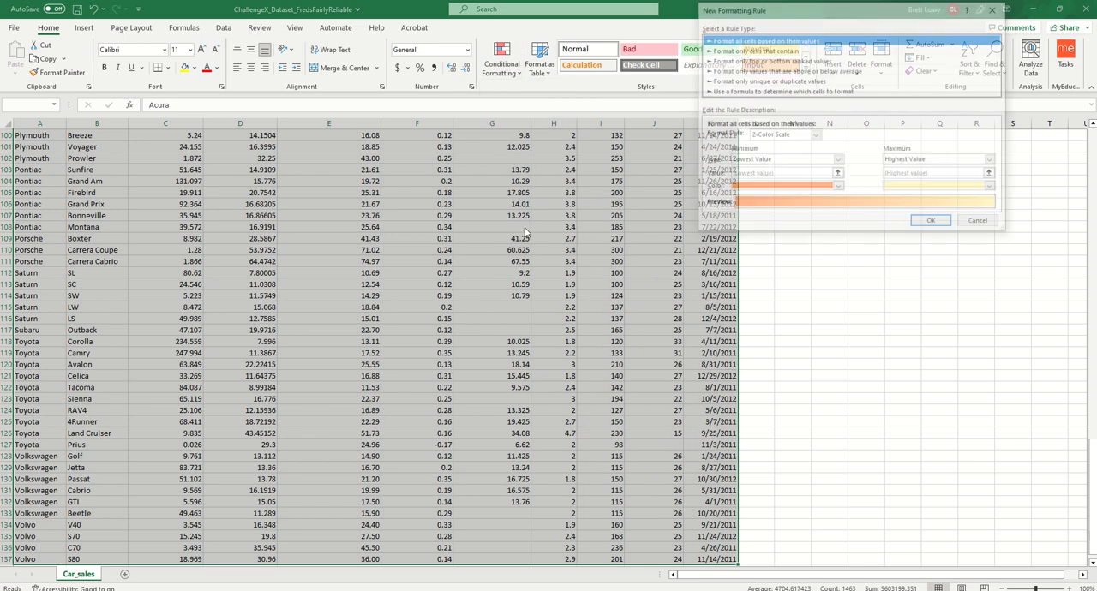
click(769, 91)
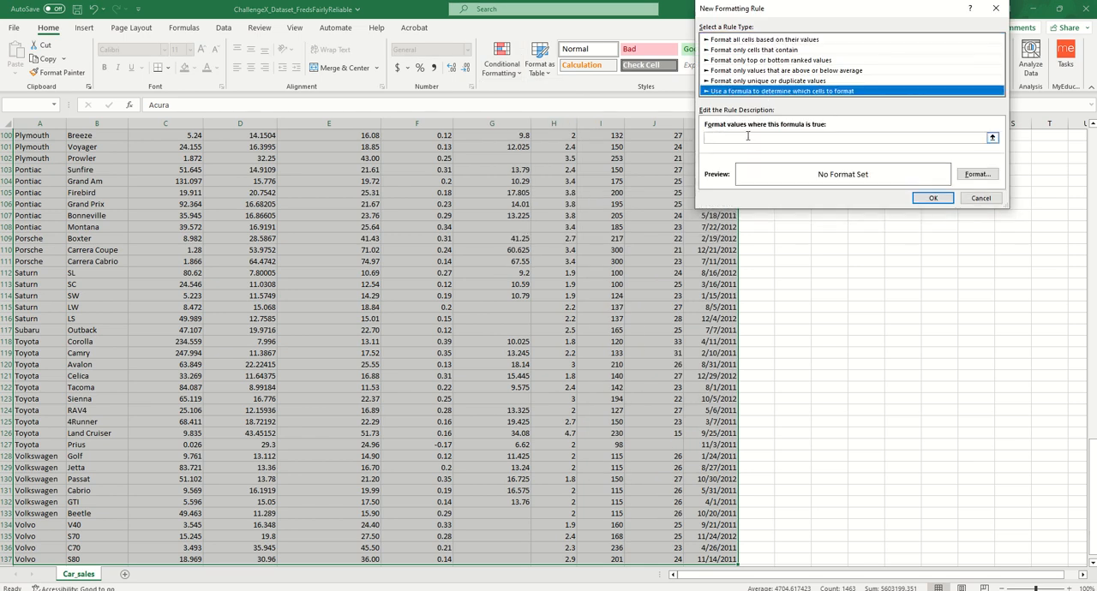
- Enter =MOD(row(A2),2)=0 as the rule's formula, with A2 as a relative reference
click(747, 137)
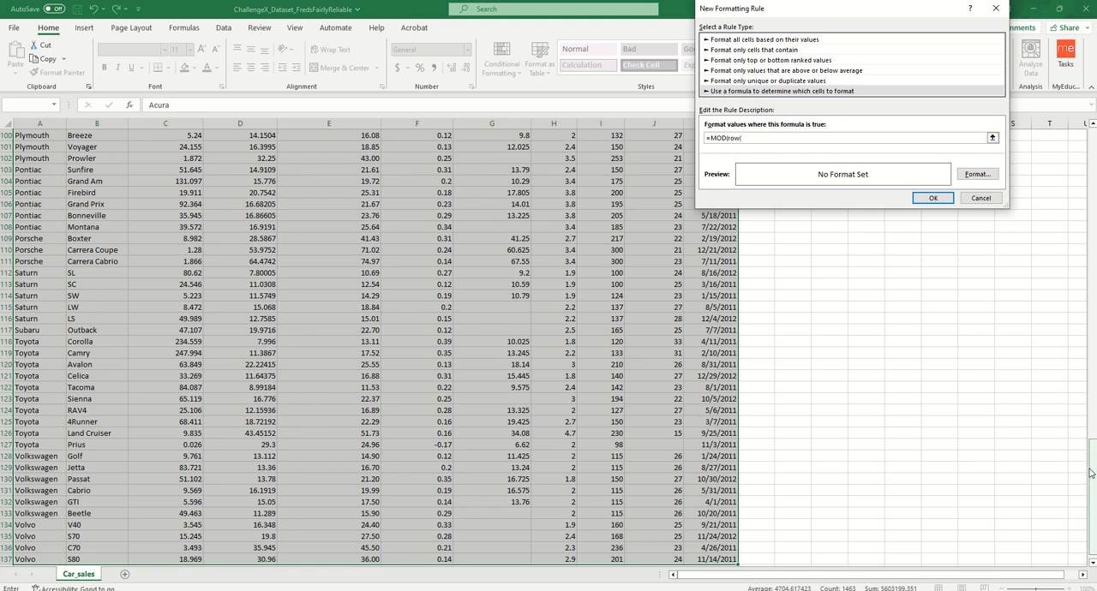
drag(1092, 456, 1092, 133)
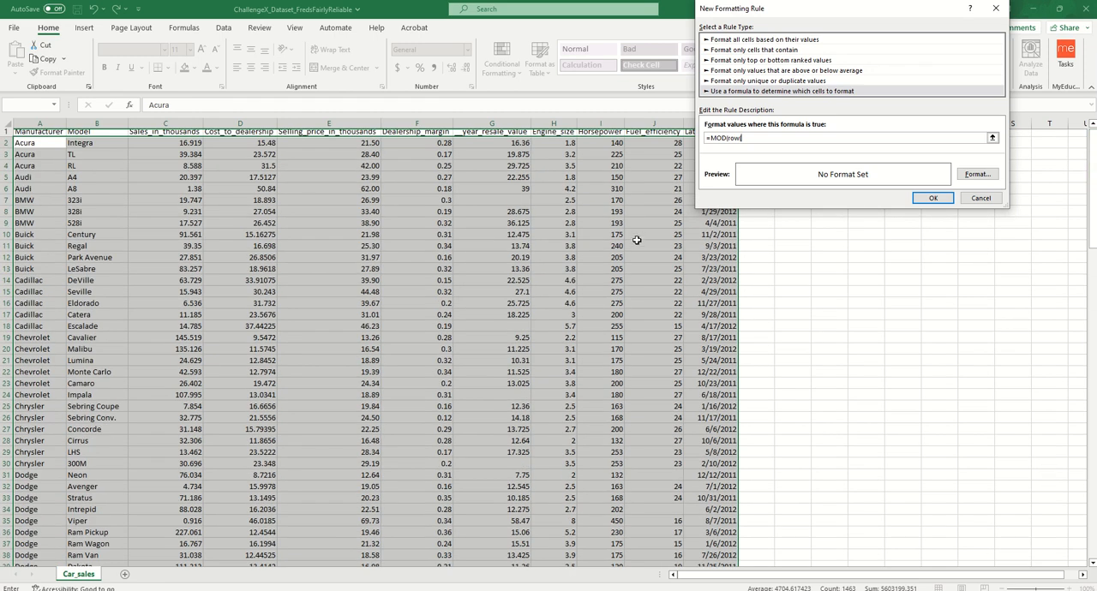
click(41, 145)
key(F4)
key(F4)
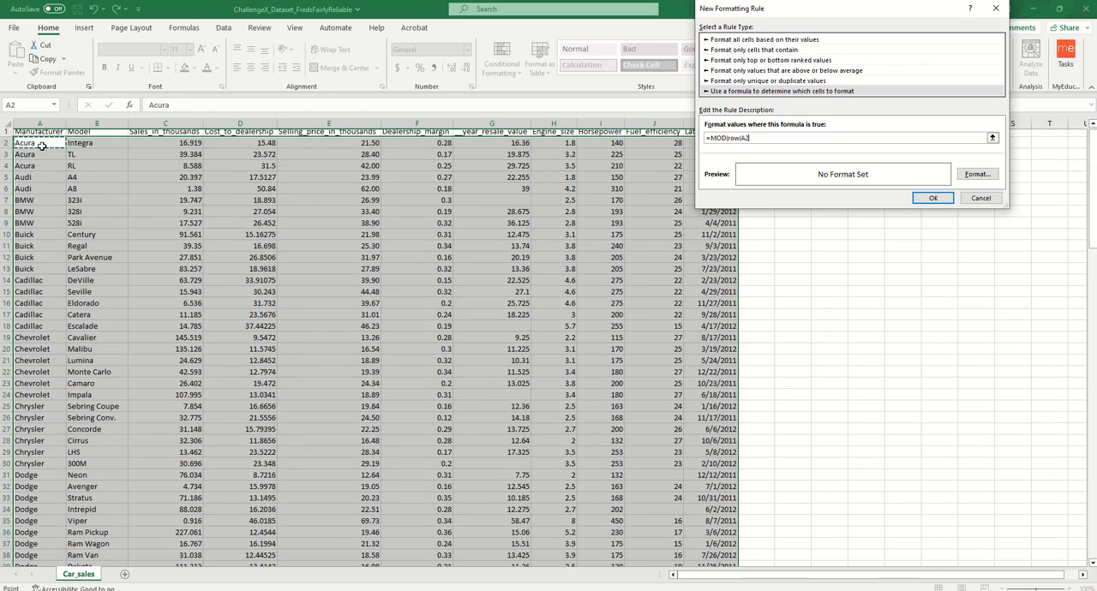
text(),2)=0)
- Give the formula rule a light grey background fill and apply it to the data rows
click(962, 176)
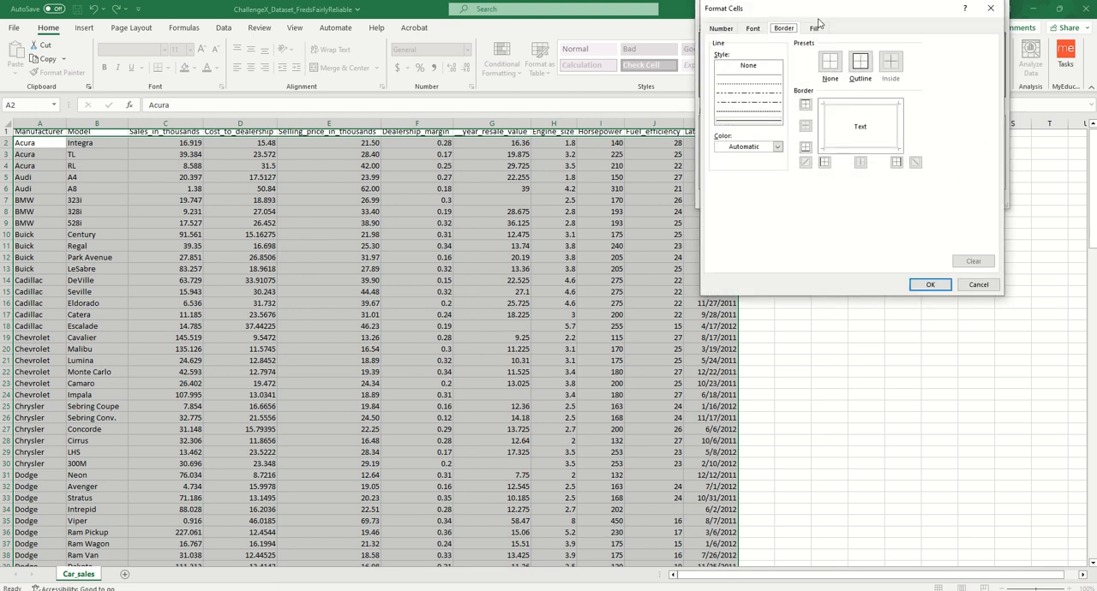
click(818, 26)
click(741, 70)
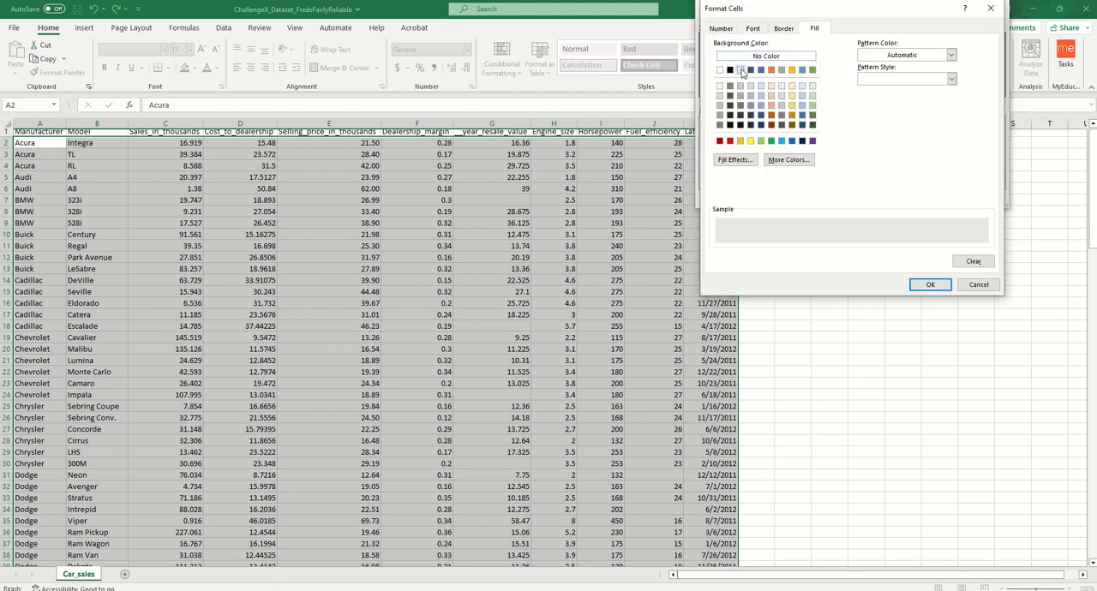
click(937, 285)
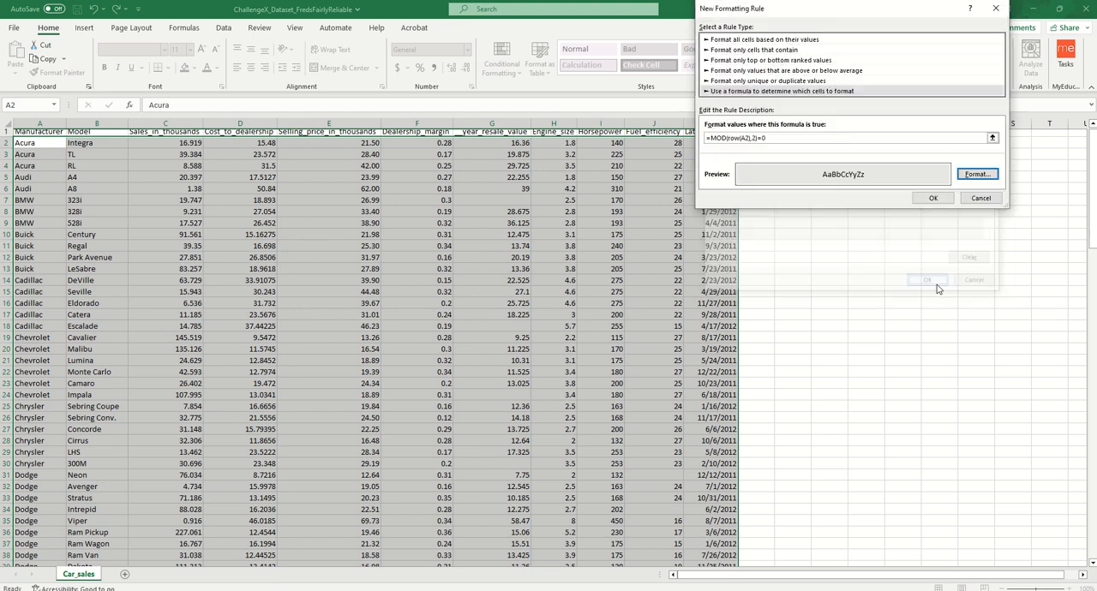
click(933, 199)
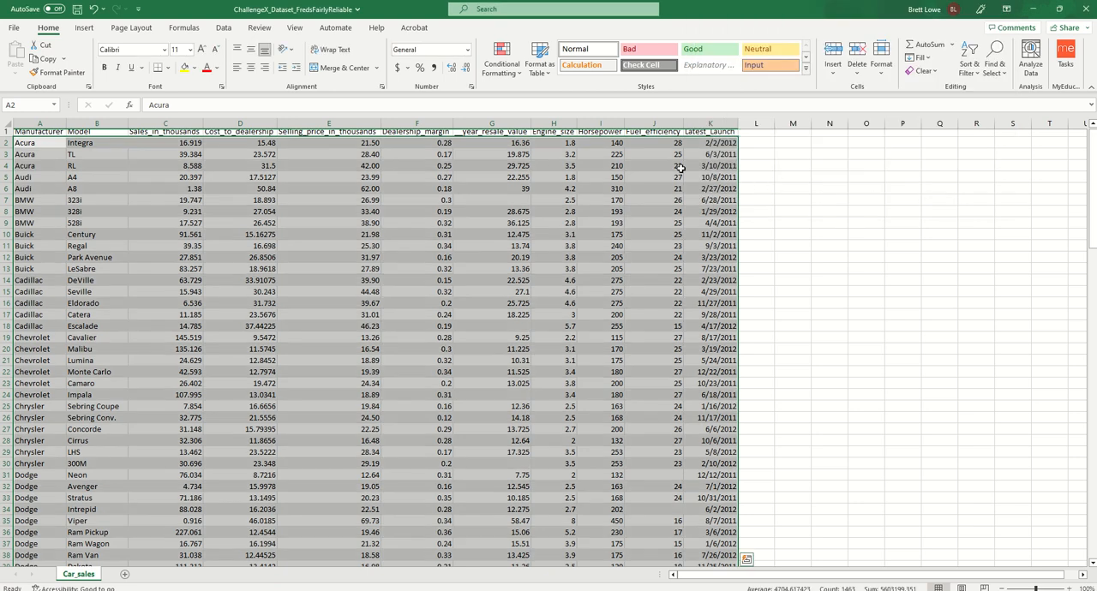
click(464, 210)
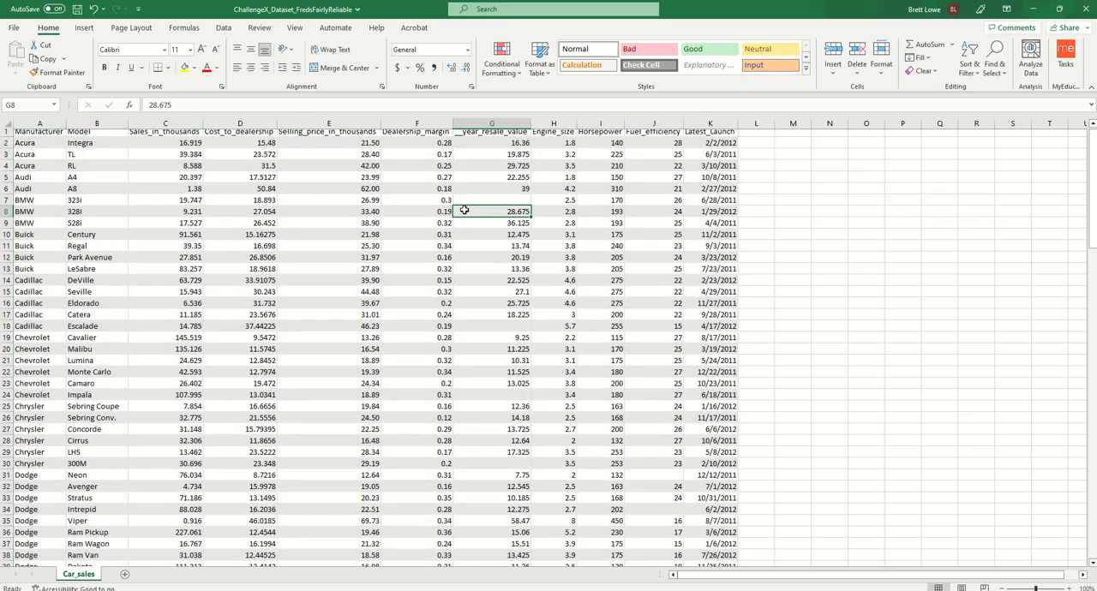
- Highlight the top 10 items in the Sales_in_thousands column with Green Fill with Dark Green Text
click(169, 122)
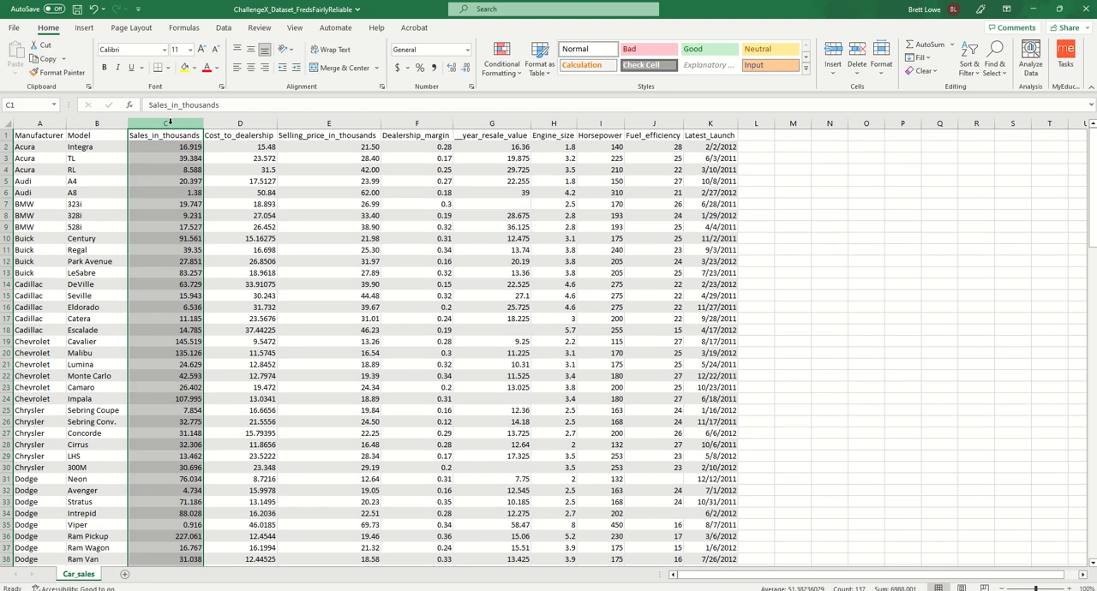
click(507, 72)
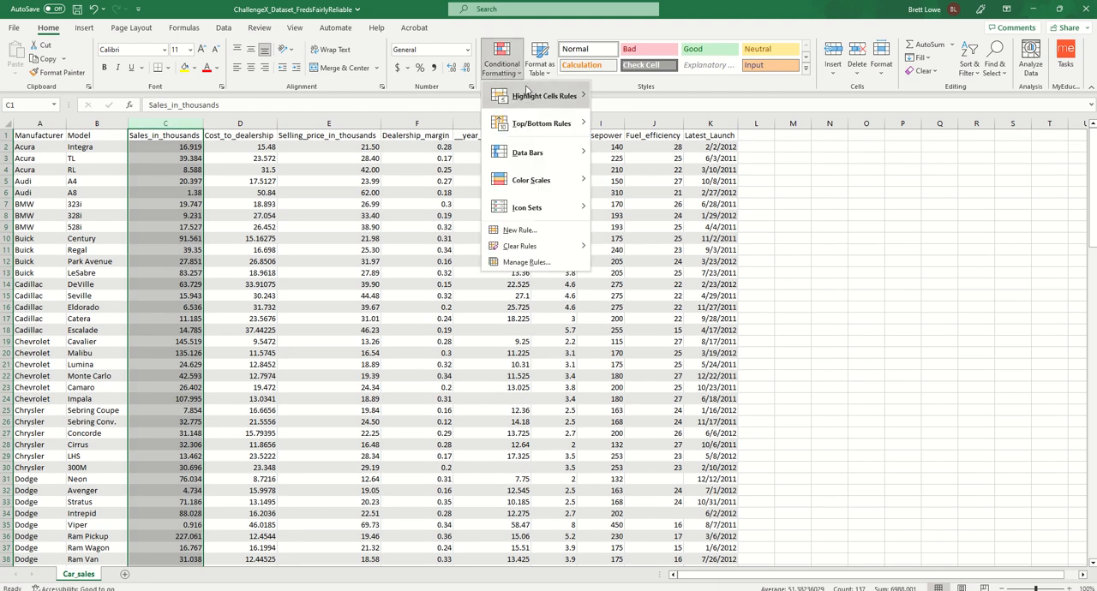
mouse_move(544, 124)
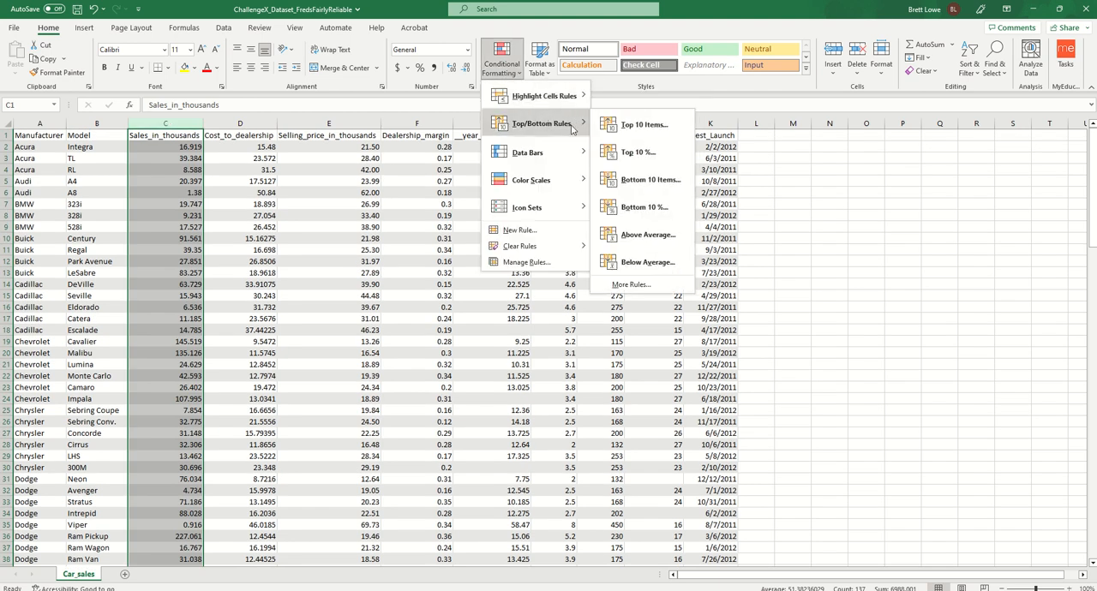
click(643, 125)
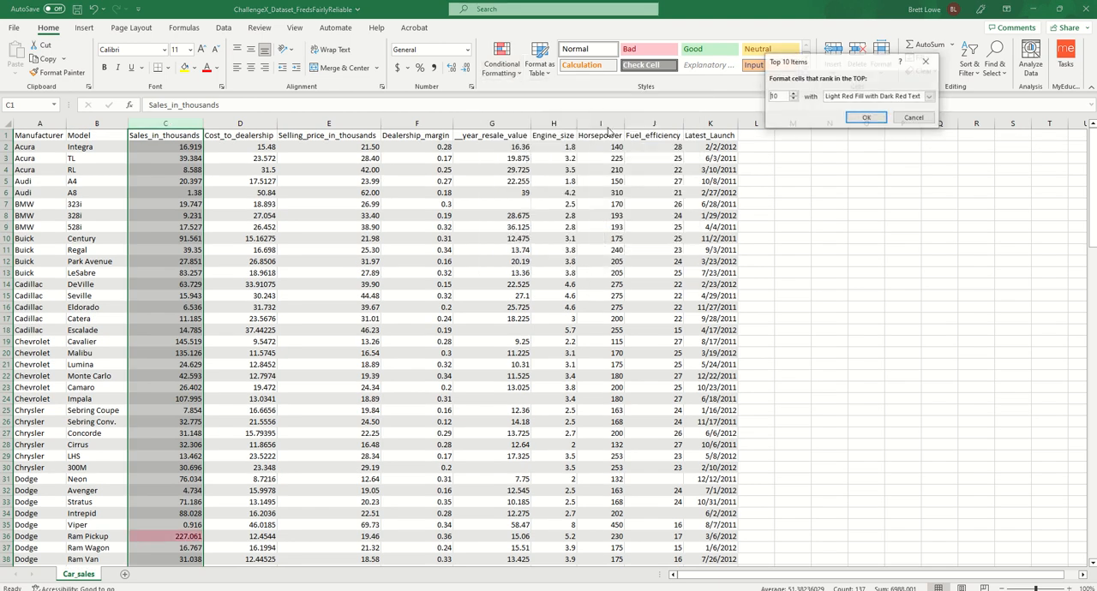
click(844, 97)
click(866, 118)
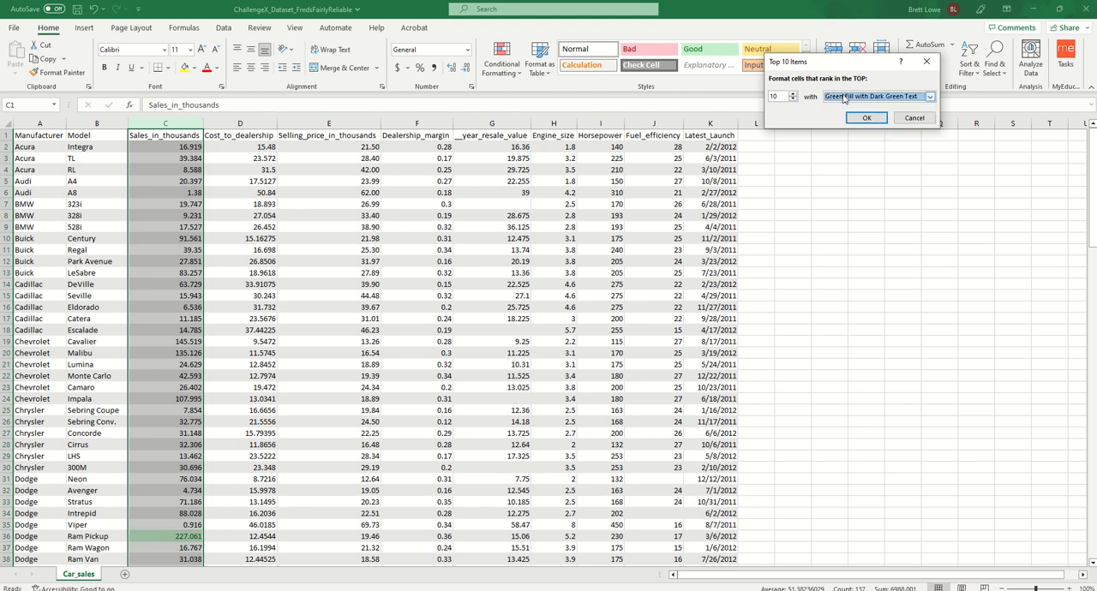
click(866, 117)
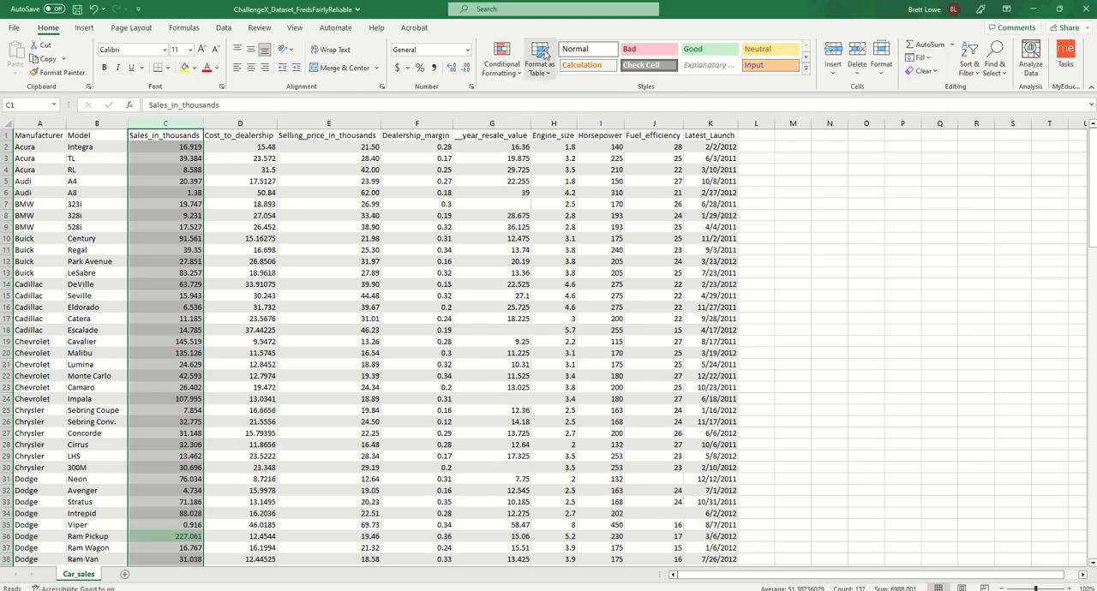
- Start another top-items rule on the Sales_in_thousands column for the top 1 value, using a custom format
click(502, 62)
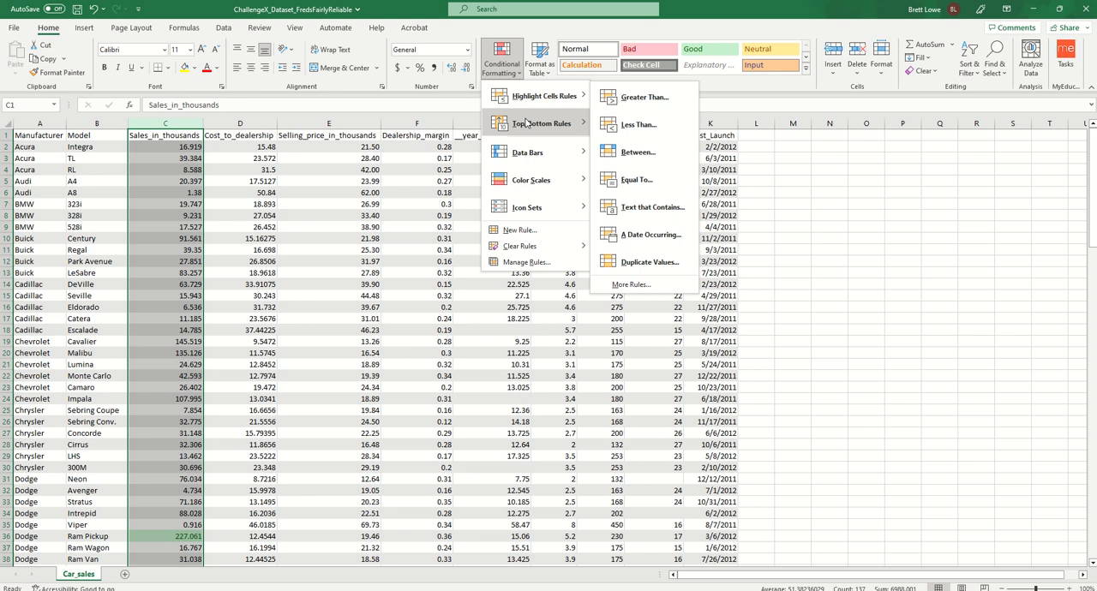
mouse_move(527, 122)
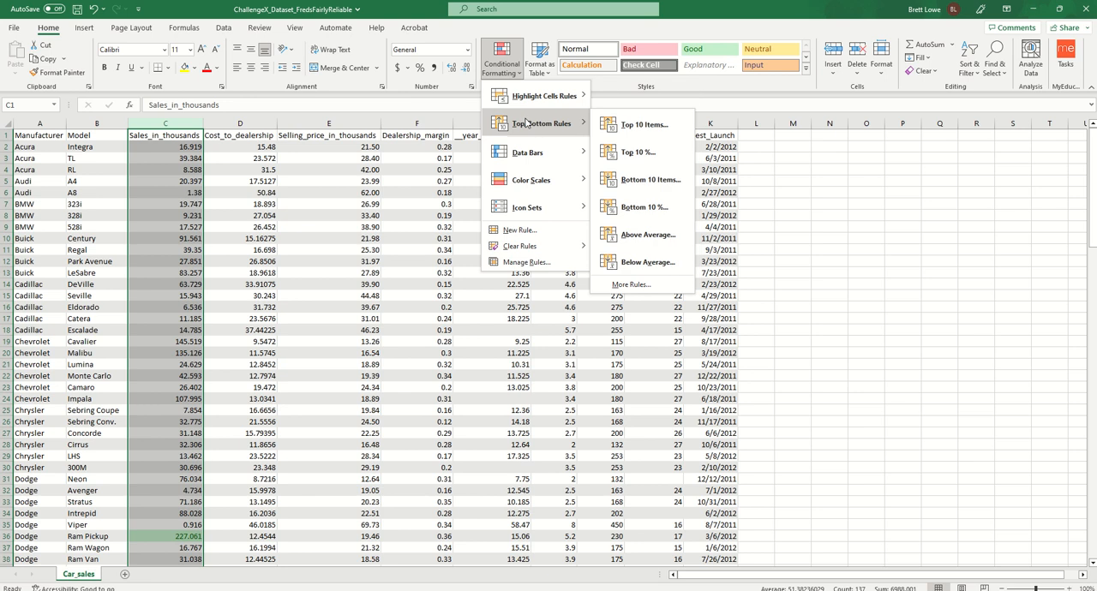
click(618, 127)
text(1)
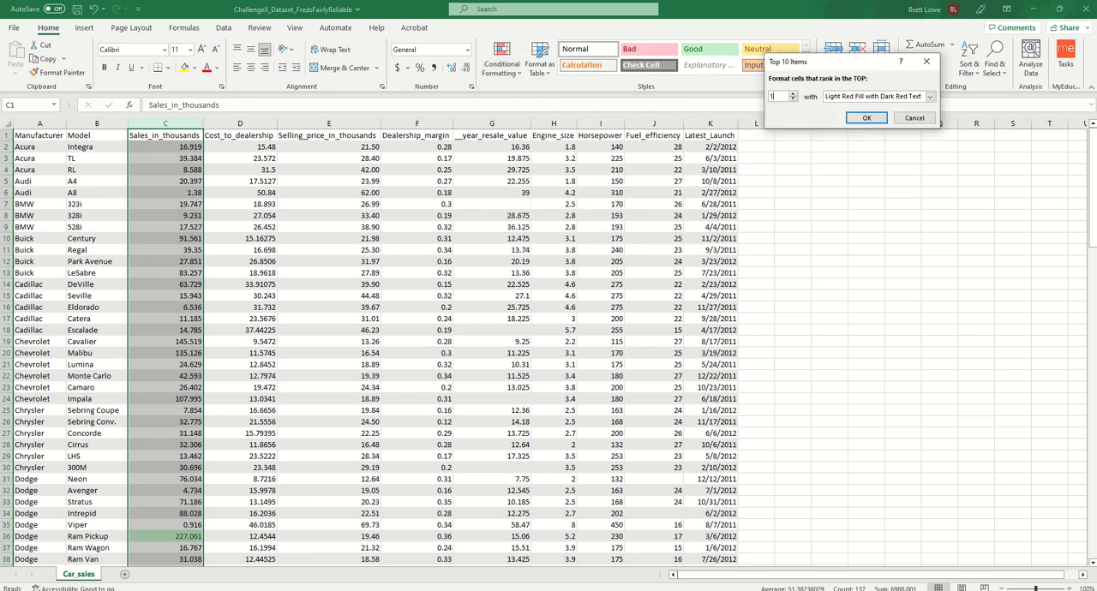
click(922, 101)
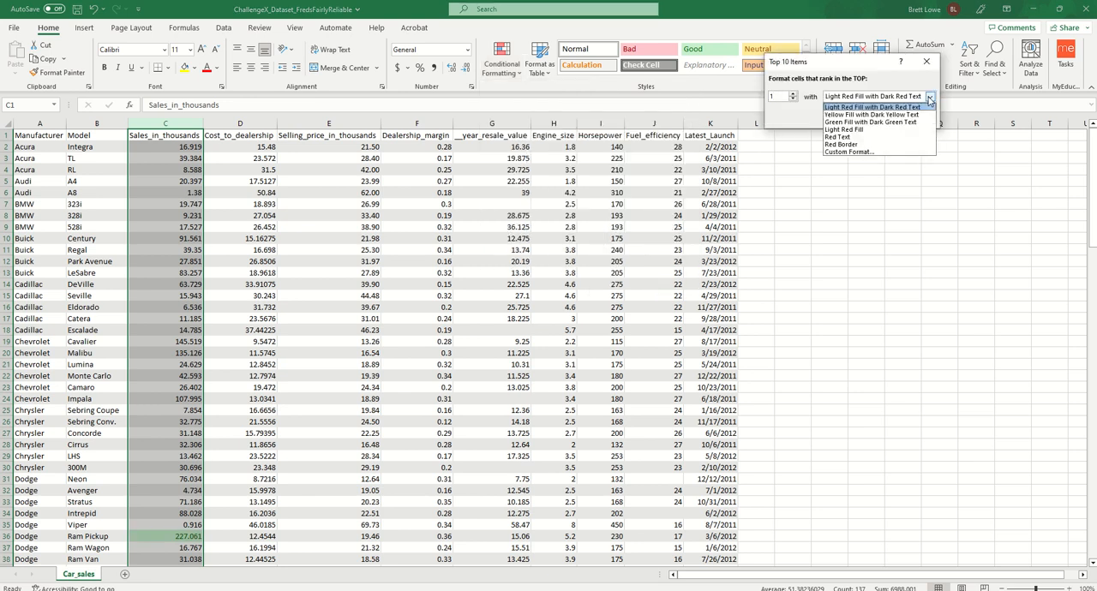
click(861, 152)
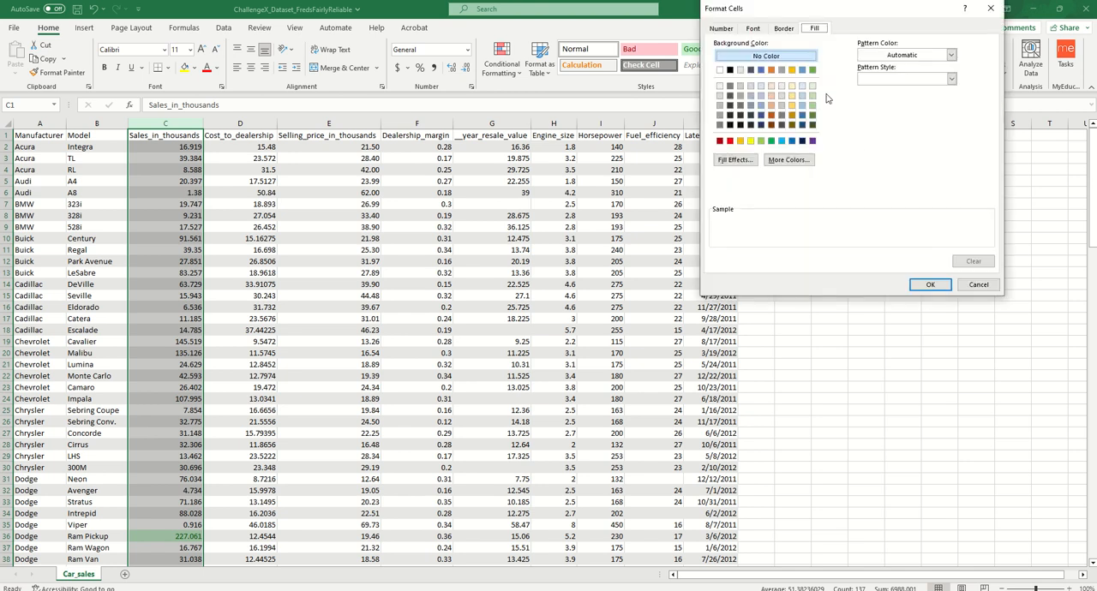
- Set a blue outline border as the custom format for the top 1 sales value and apply the rule
click(783, 28)
click(764, 125)
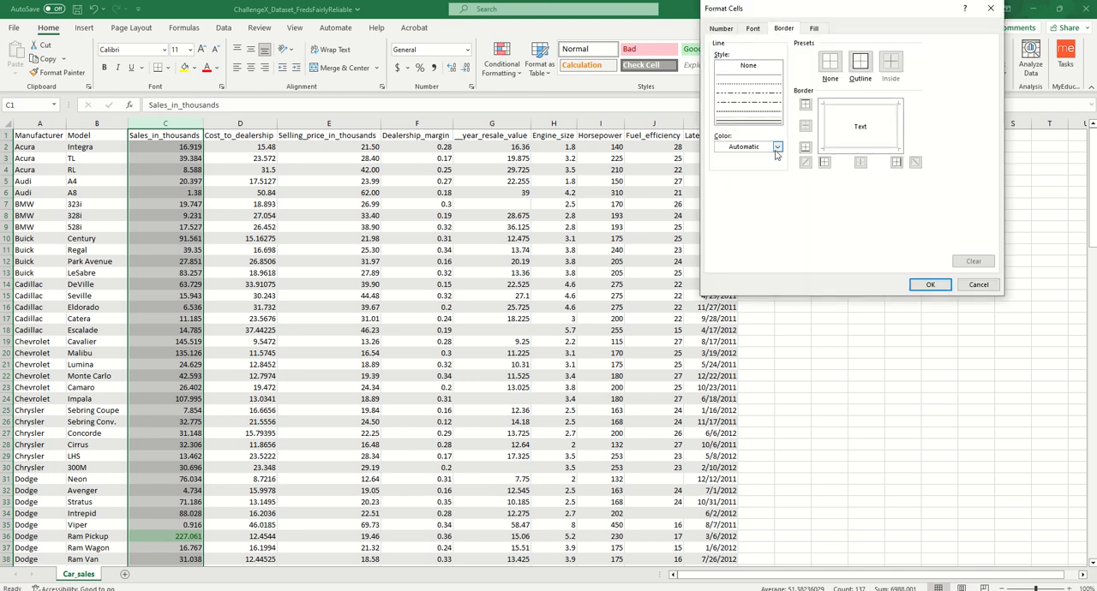
click(776, 147)
click(798, 234)
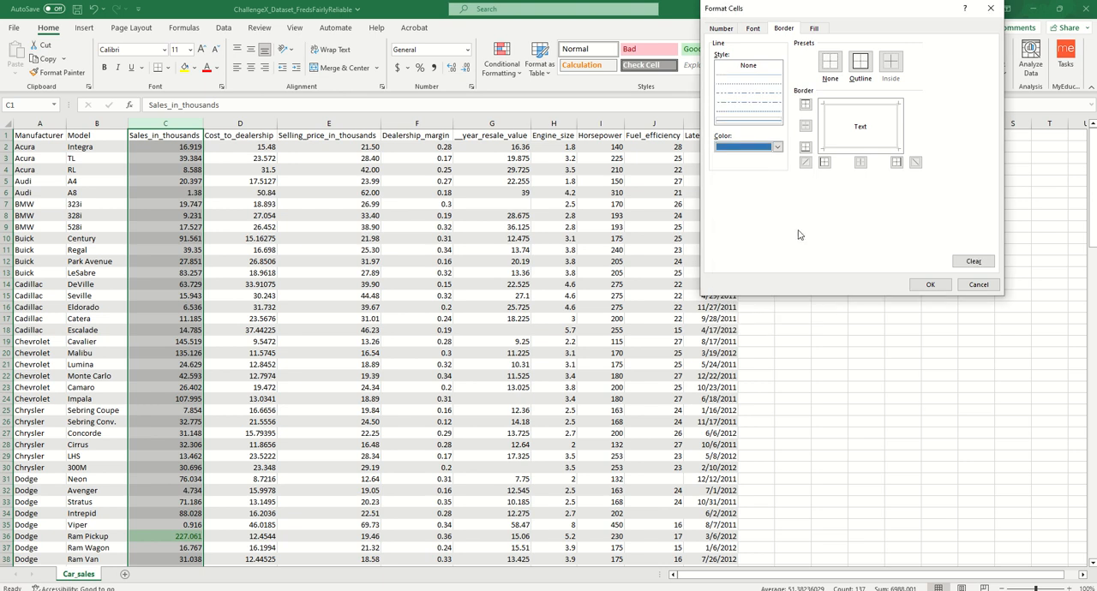
click(861, 64)
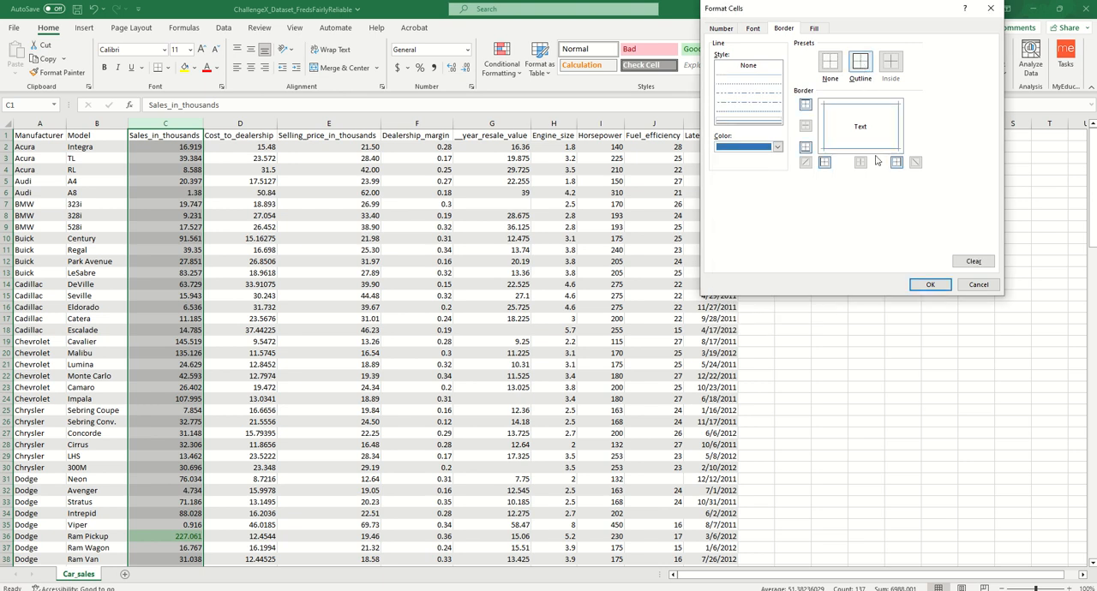
click(930, 284)
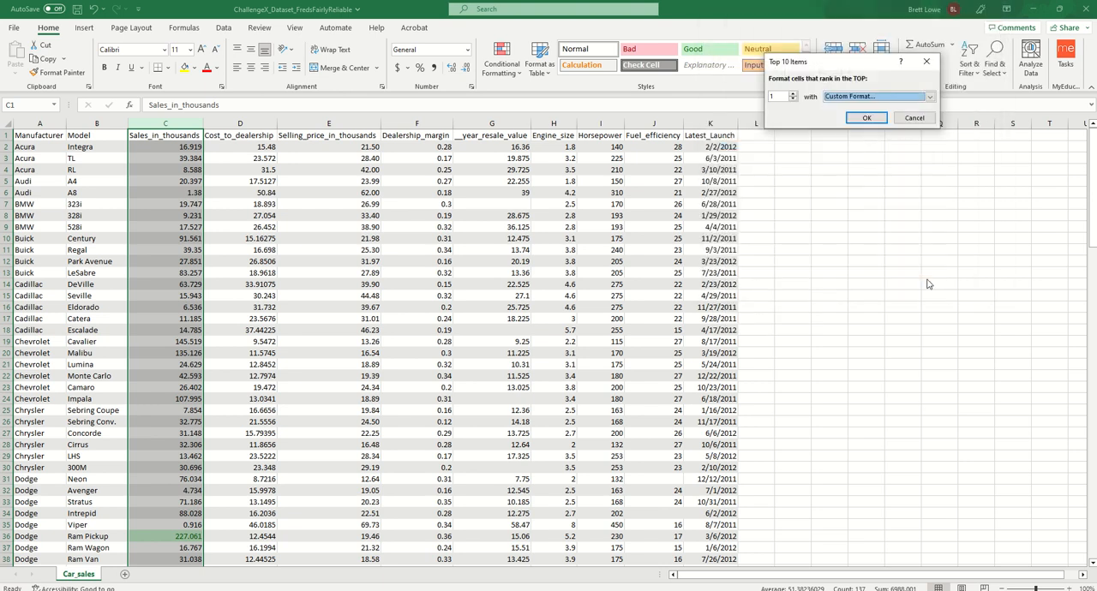
click(867, 118)
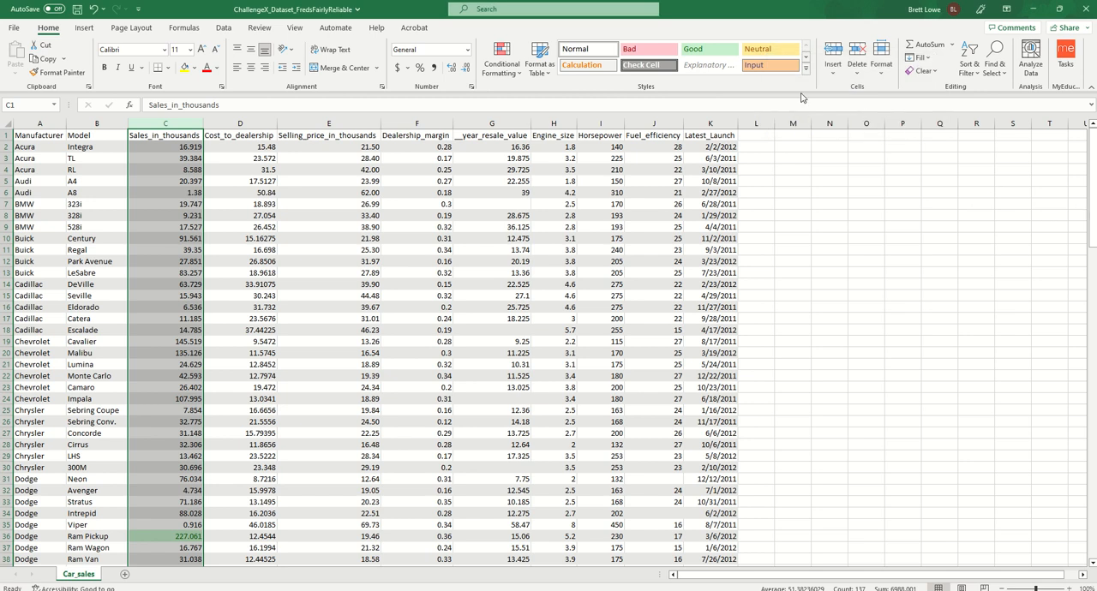
- Highlight the bottom 5 items in the Sales_in_thousands column with Light Red Fill with Dark Red Text
click(501, 64)
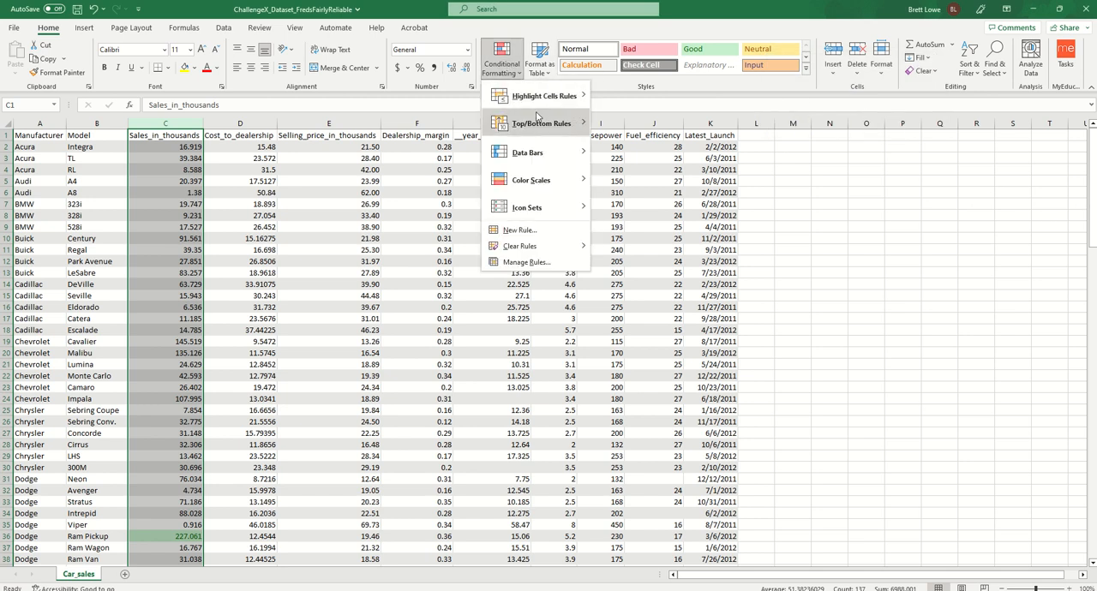
mouse_move(537, 120)
click(662, 176)
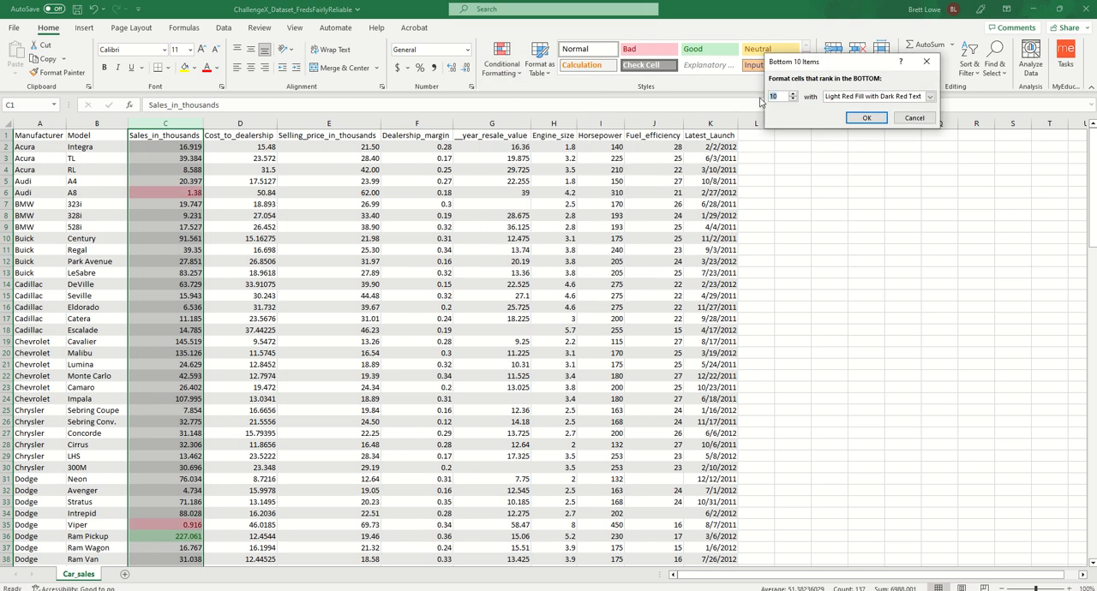
text(5)
key(Tab)
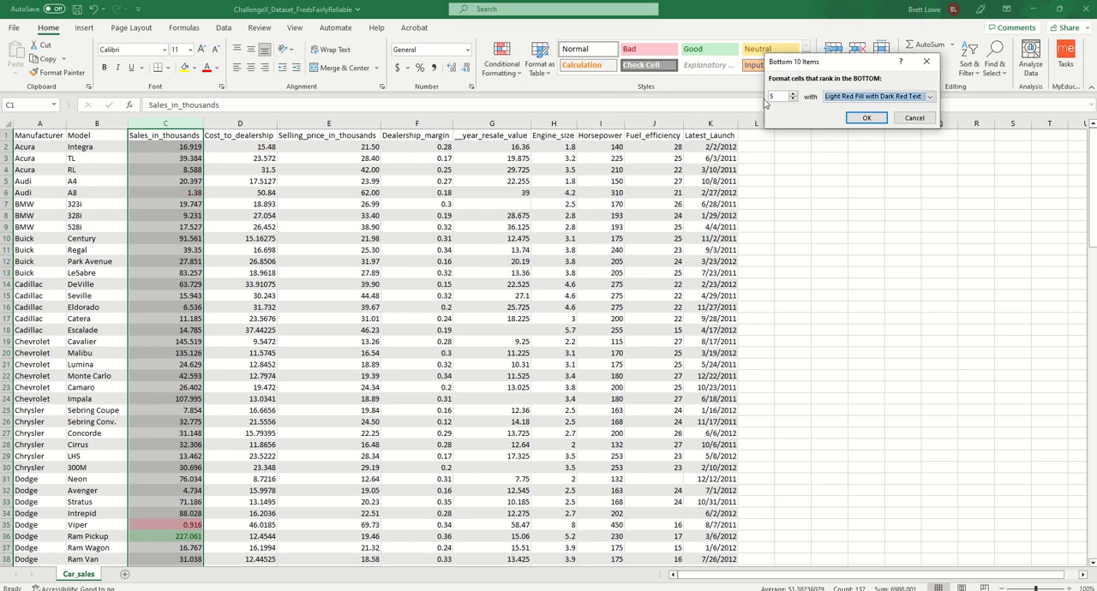
key(Return)
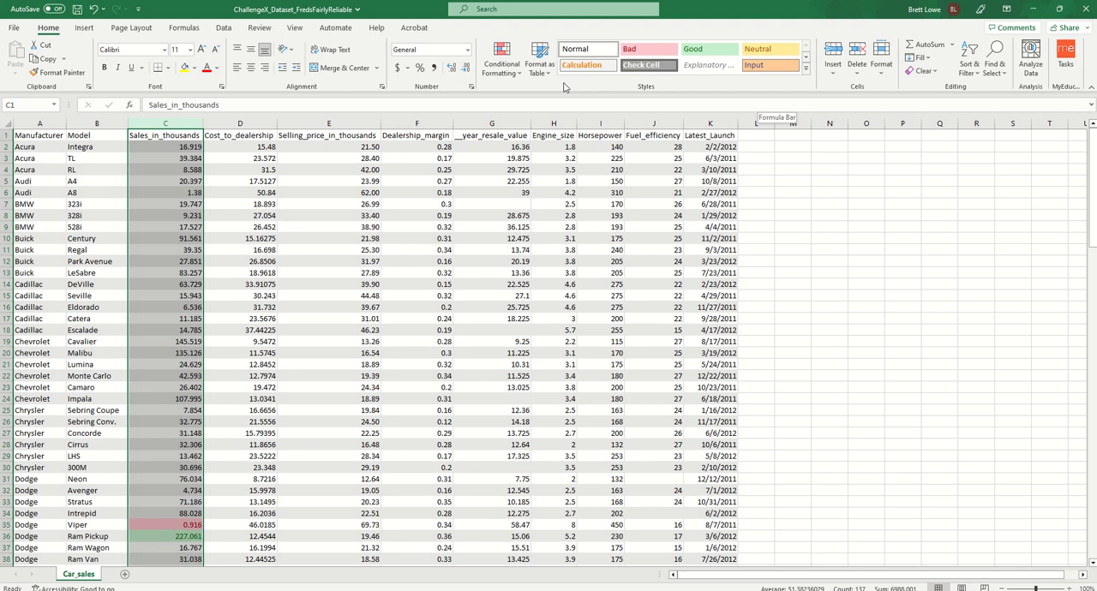
- Start another bottom-items rule on the Sales_in_thousands column for the bottom 1 value, using a custom format
click(502, 62)
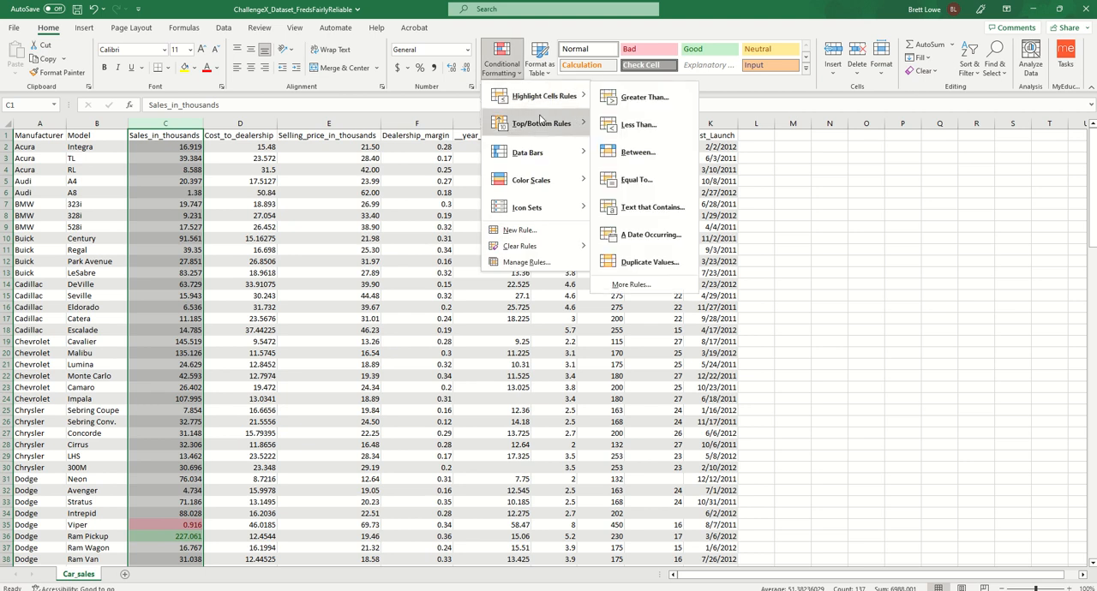
mouse_move(540, 119)
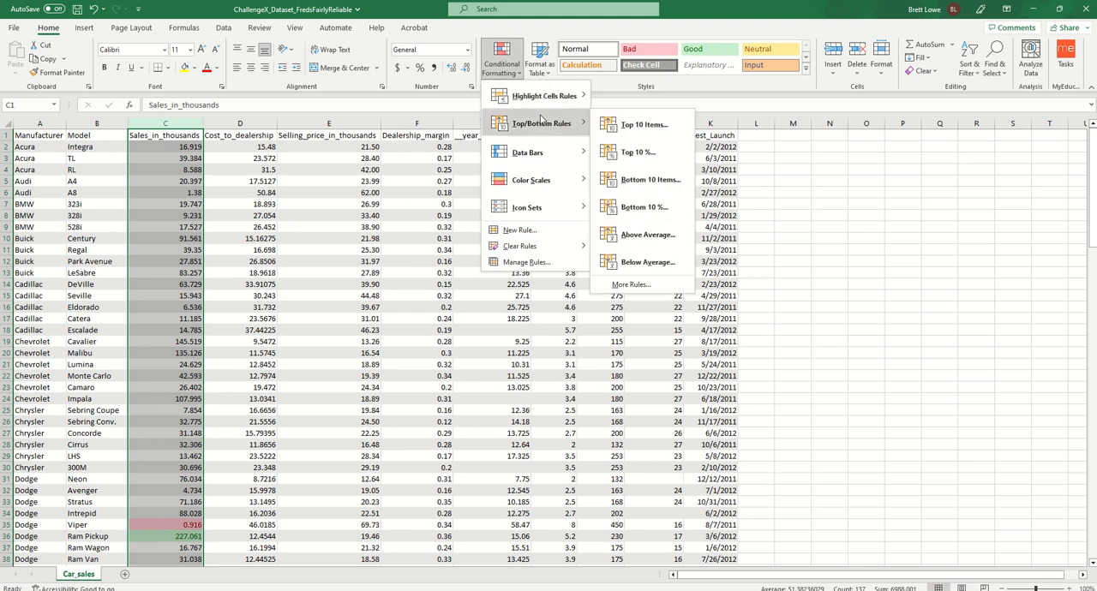
click(649, 179)
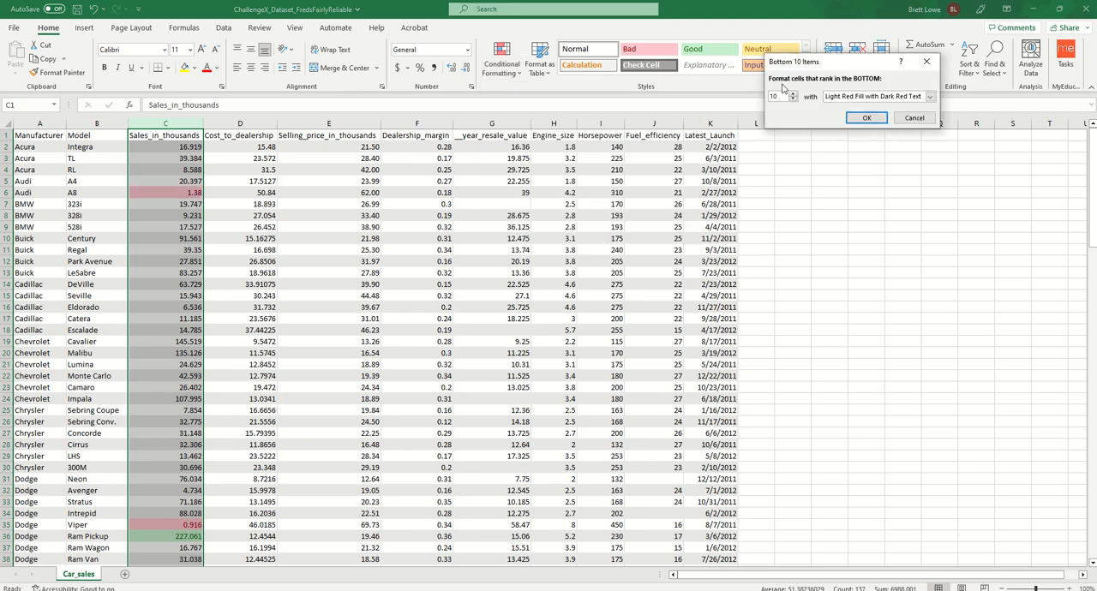
key(BackSpace)
click(930, 97)
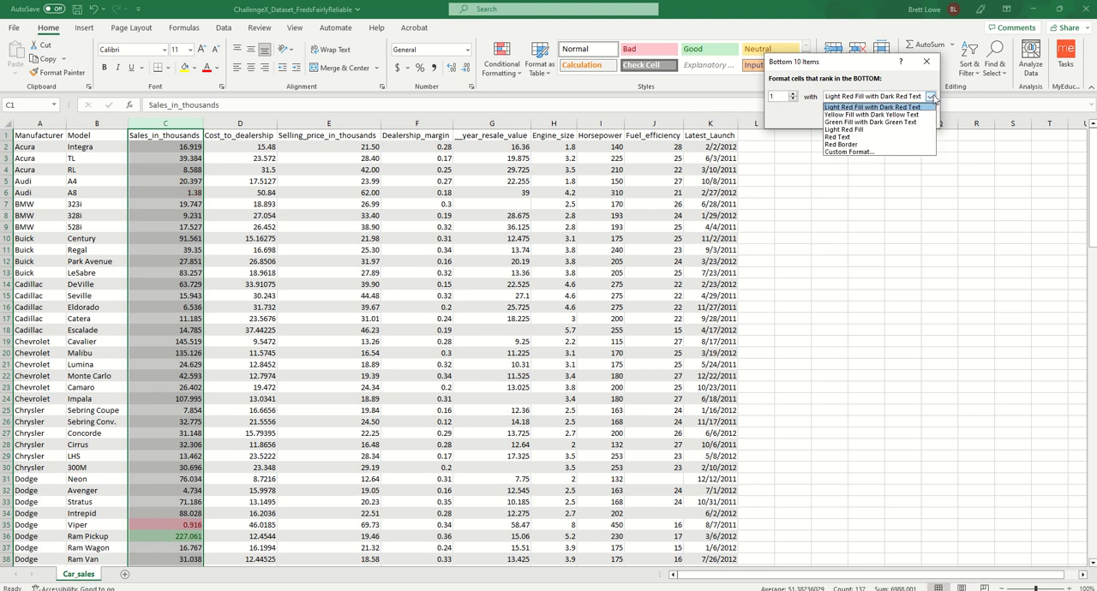
click(903, 152)
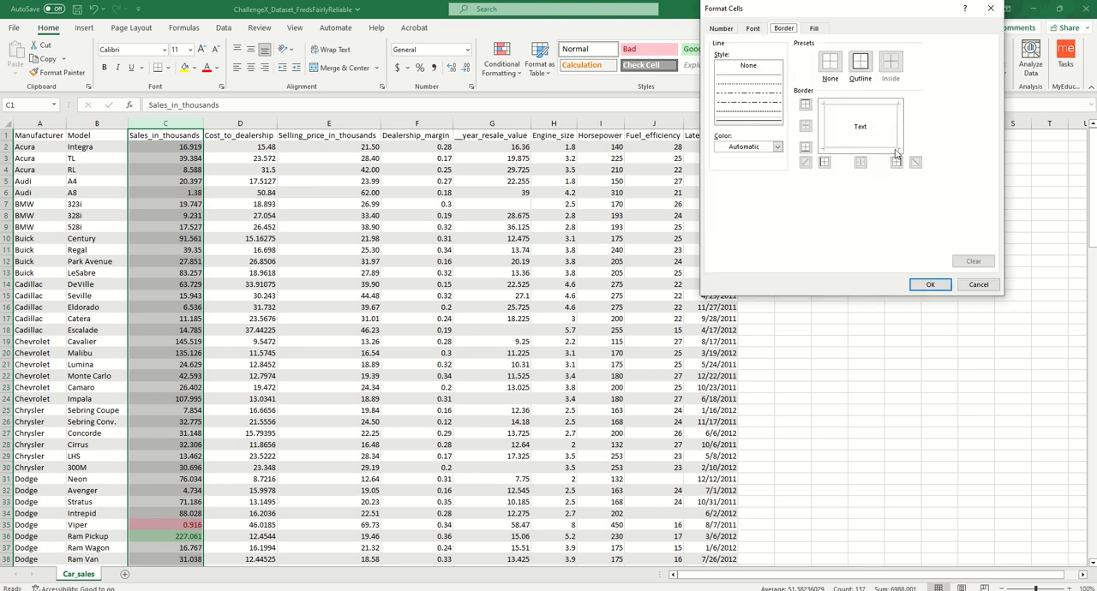
- Set a dark red outline border as the custom format for the bottom 1 sales value and apply the rule
click(779, 146)
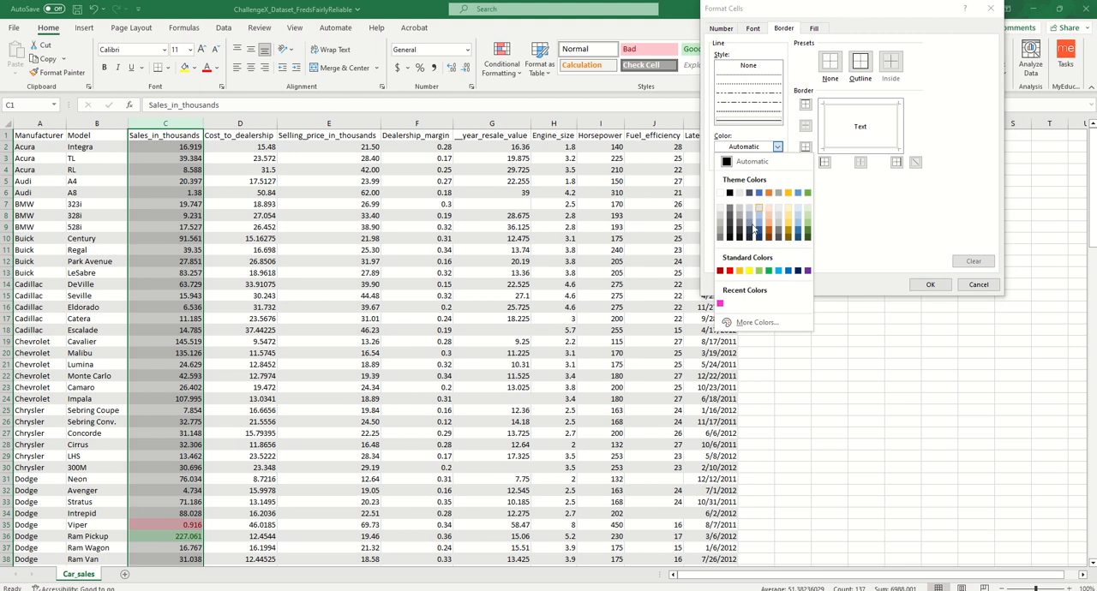
click(722, 272)
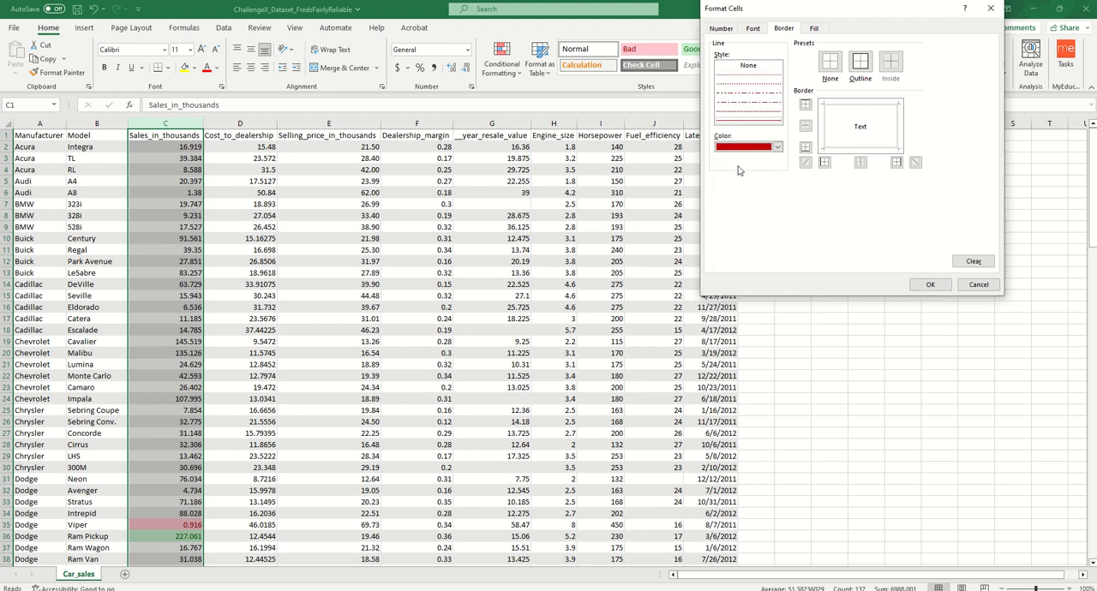
click(860, 61)
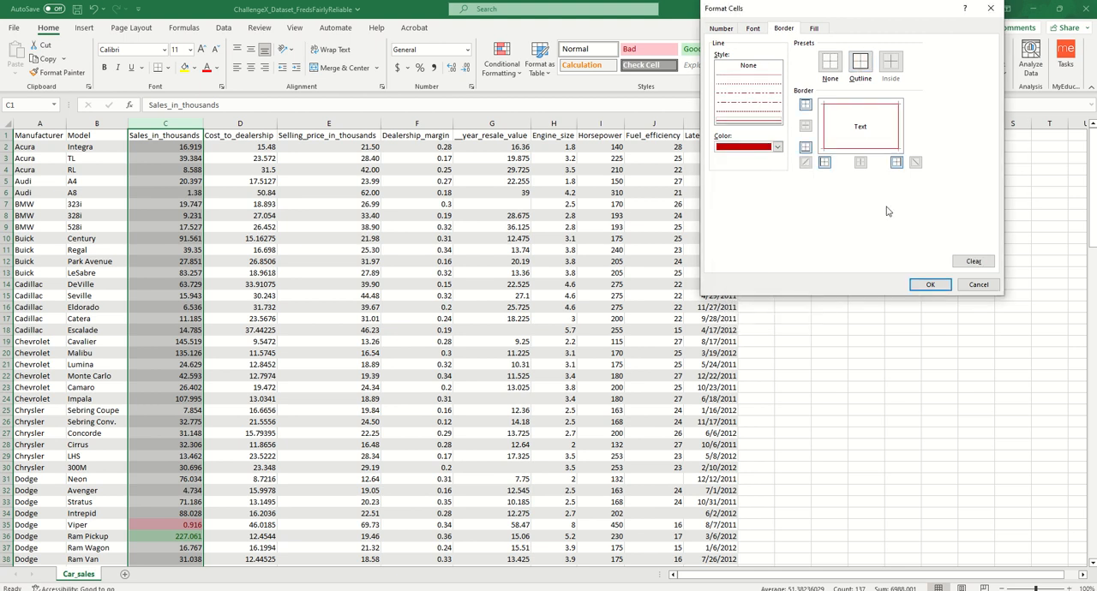
click(930, 285)
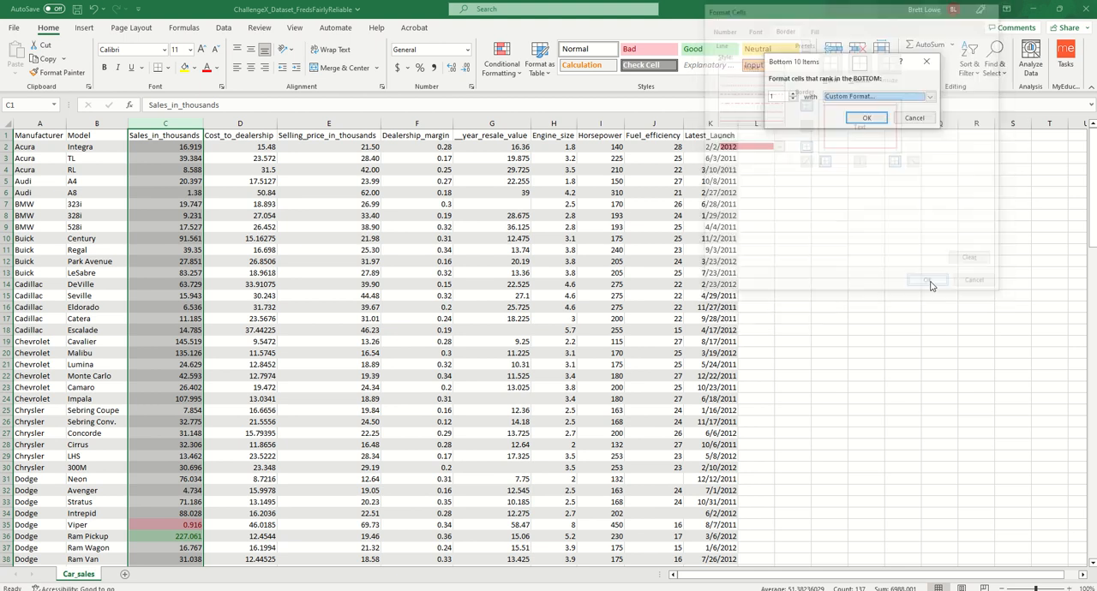
click(868, 118)
- Apply the 3 Symbols (Uncircled) icon set to the Dealership_margin column
drag(1092, 199, 1092, 275)
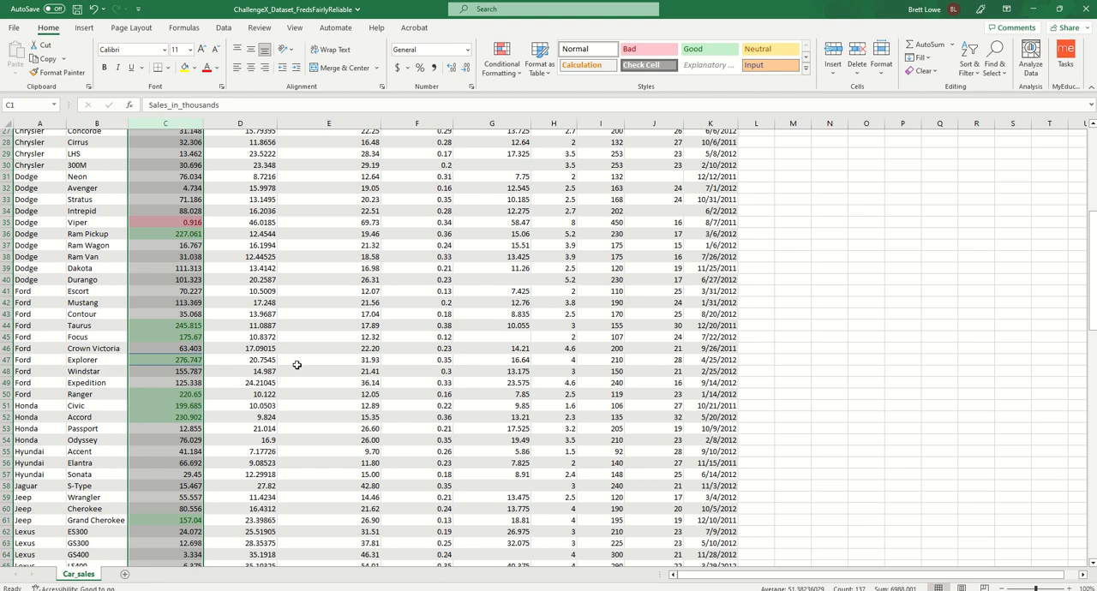
drag(1092, 292, 1092, 503)
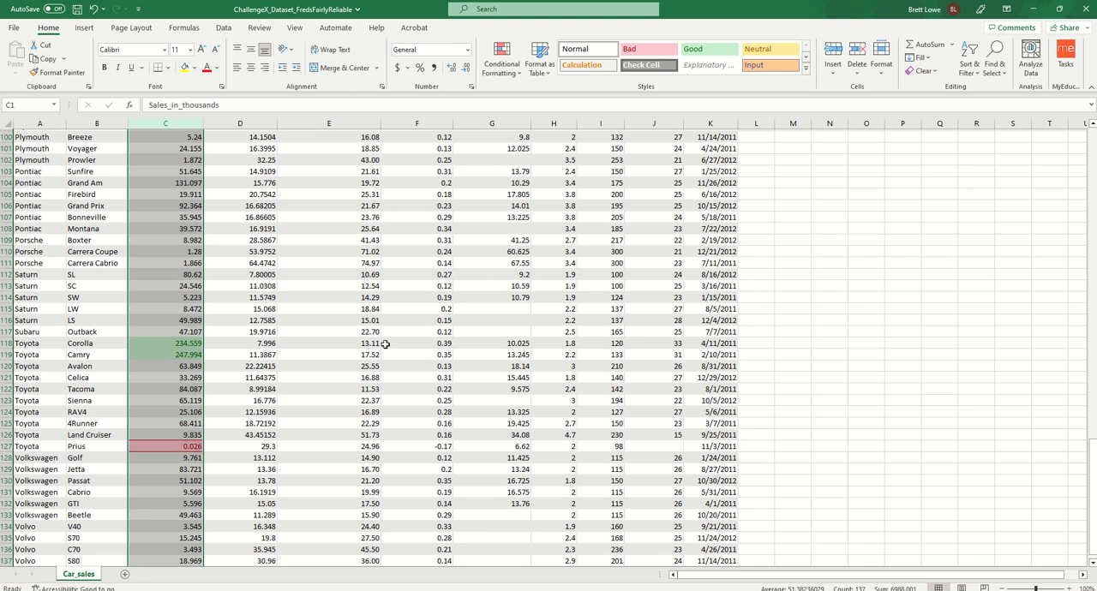
drag(1093, 439, 1093, 150)
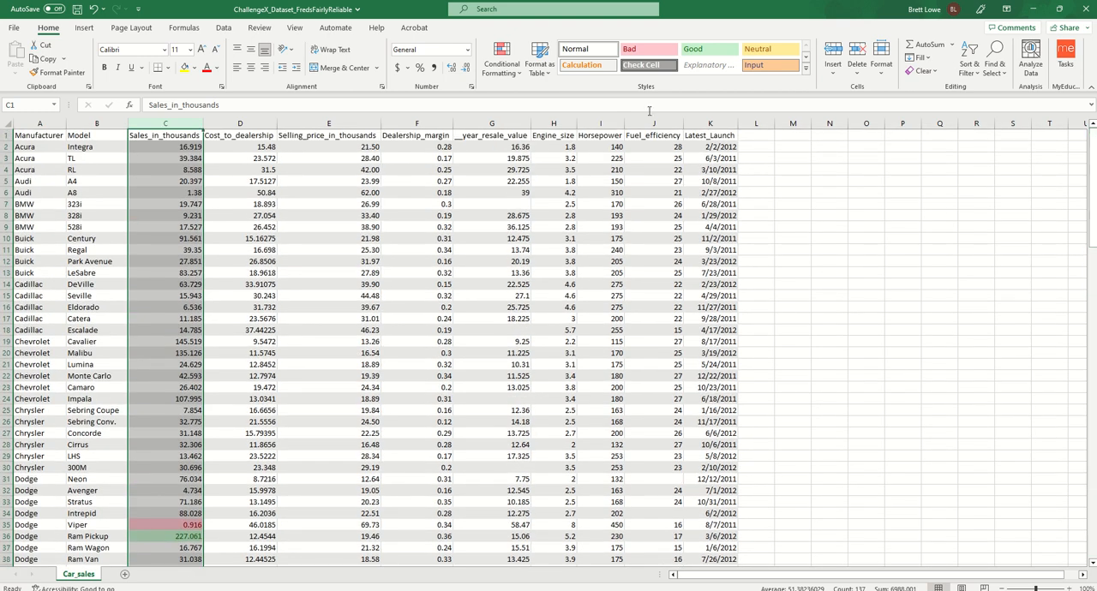
click(429, 122)
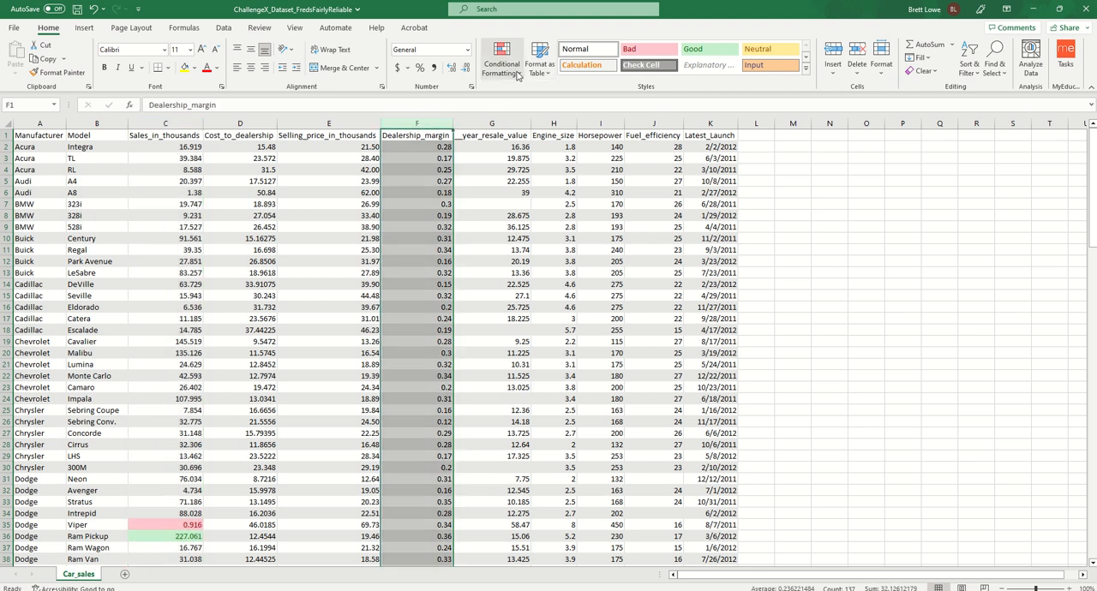
click(510, 72)
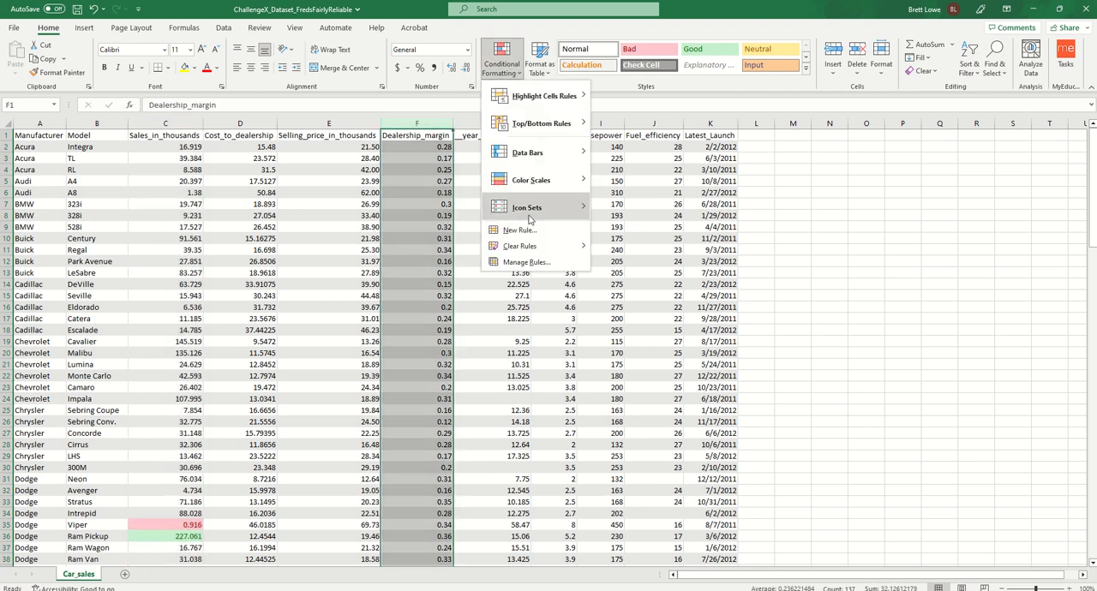
mouse_move(532, 214)
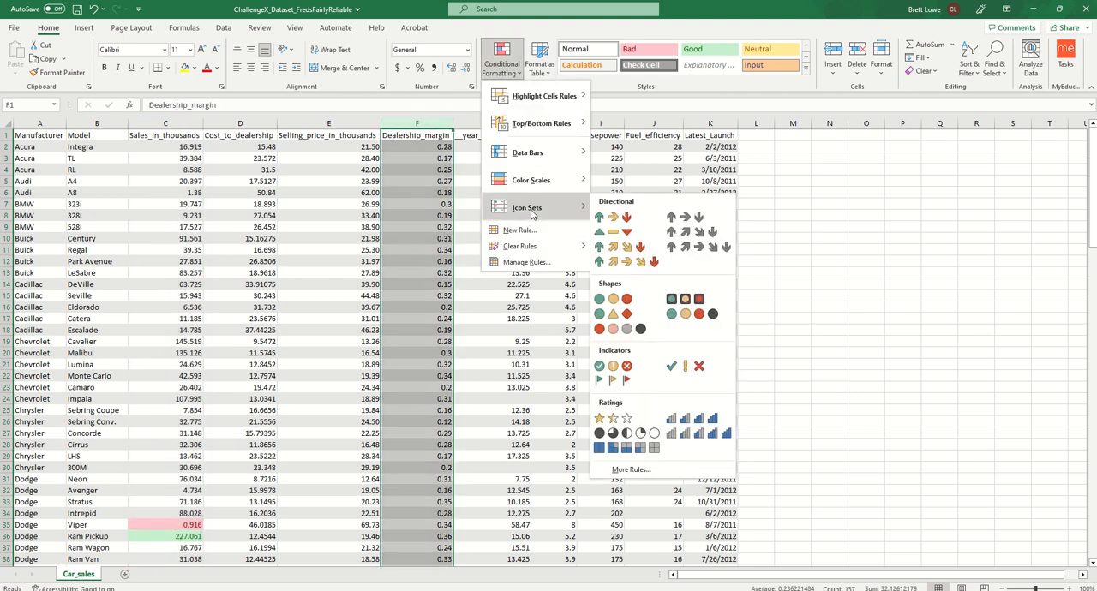
click(700, 367)
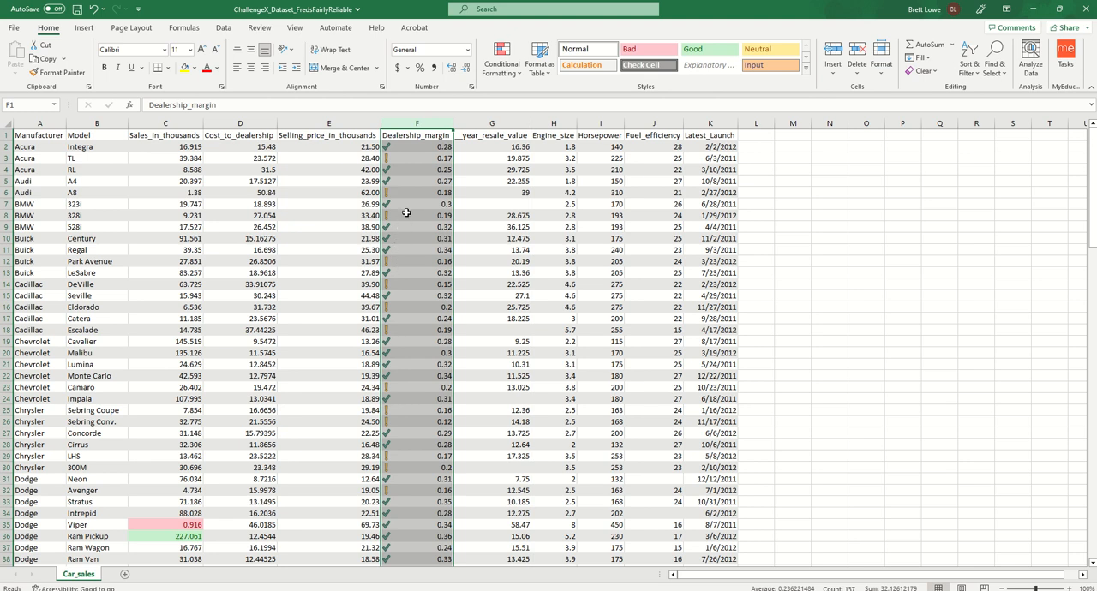
- Open the Dealership_margin icon set rule for editing and set both threshold types to Number
click(498, 82)
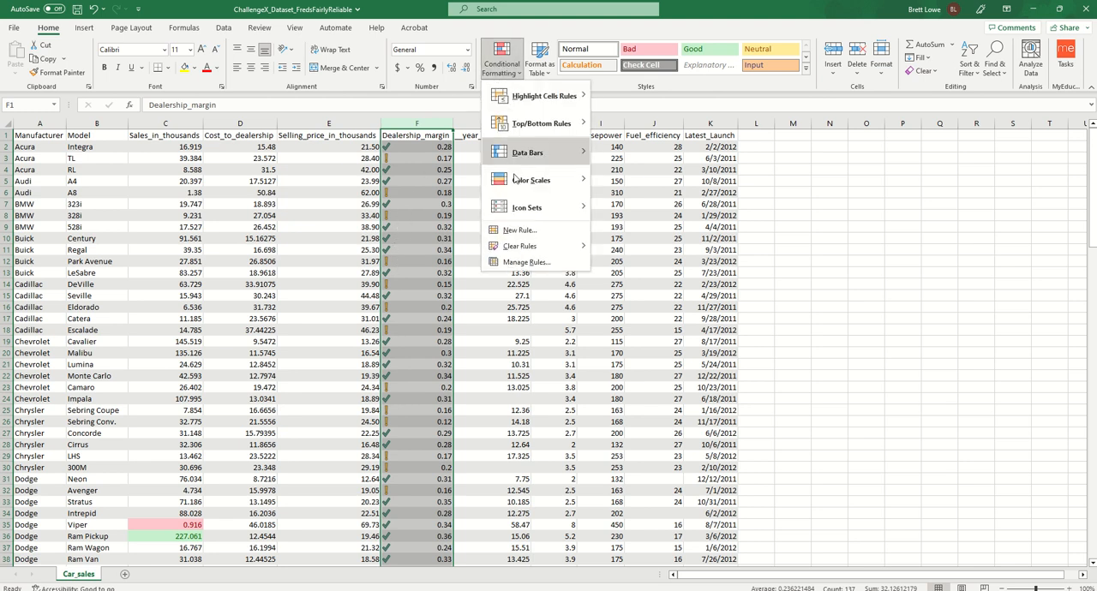
click(526, 262)
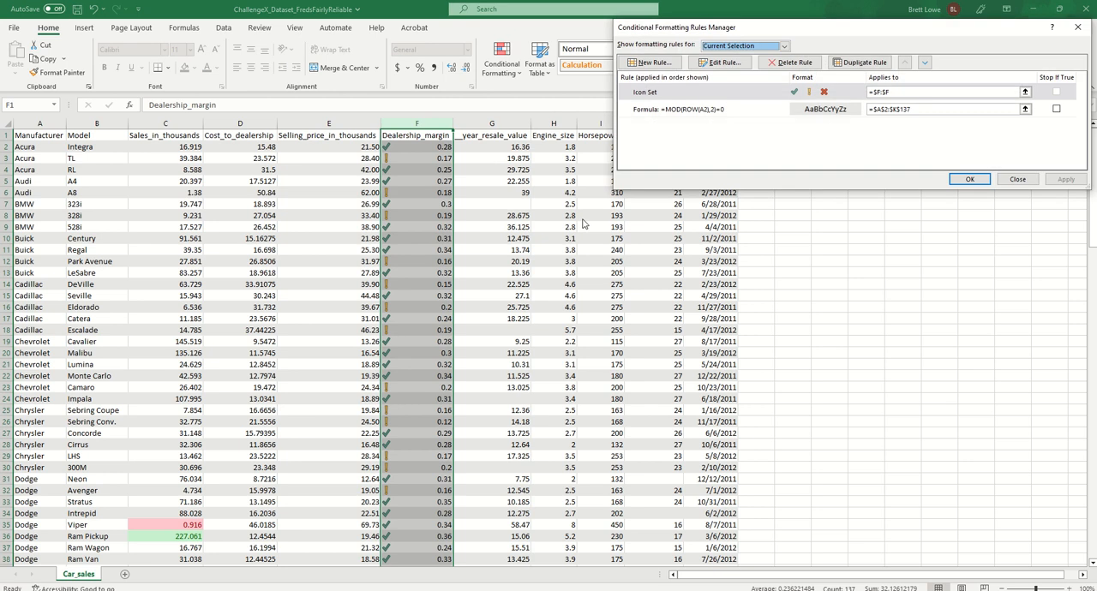
click(718, 92)
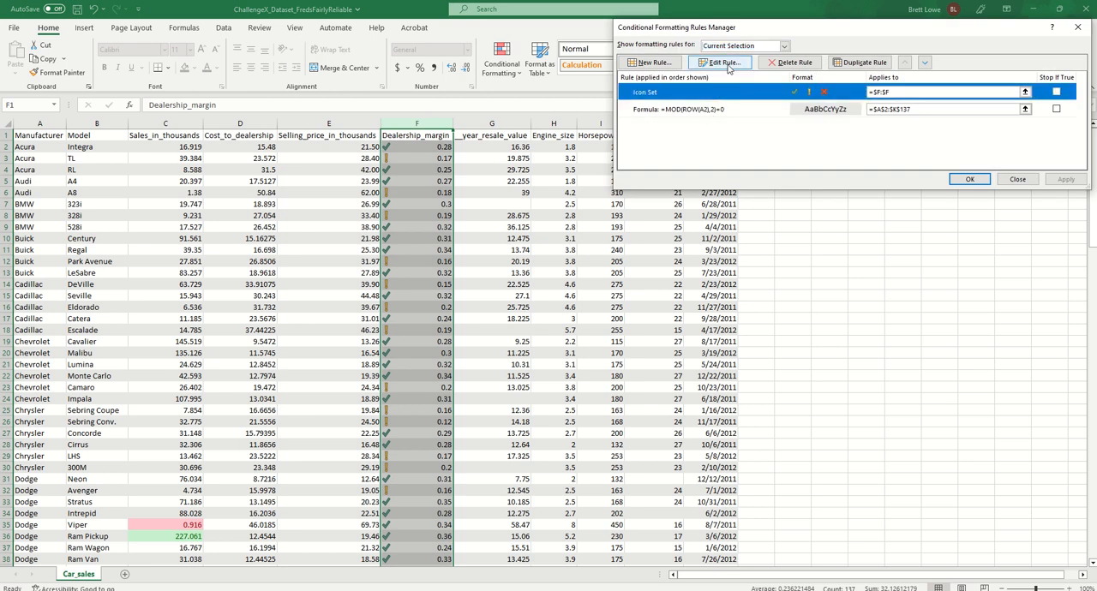
click(728, 65)
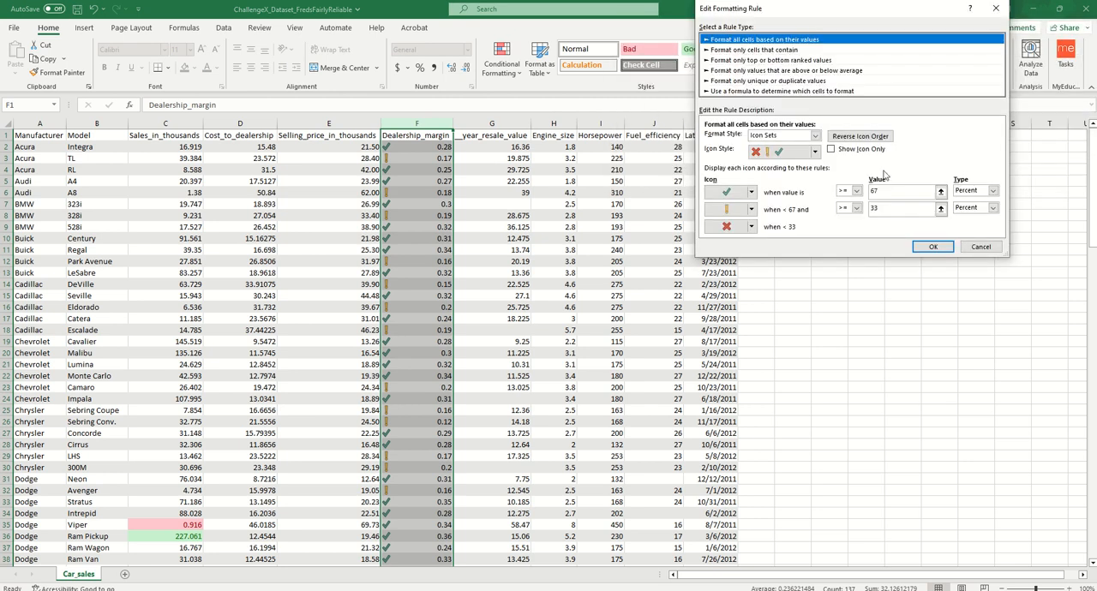
click(993, 190)
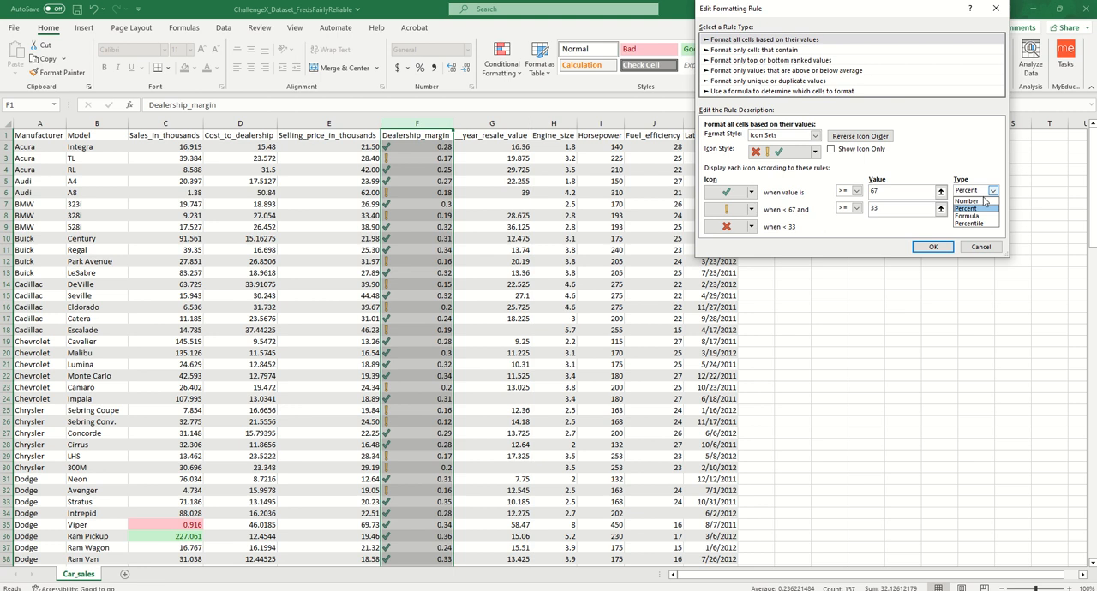
click(985, 200)
click(994, 208)
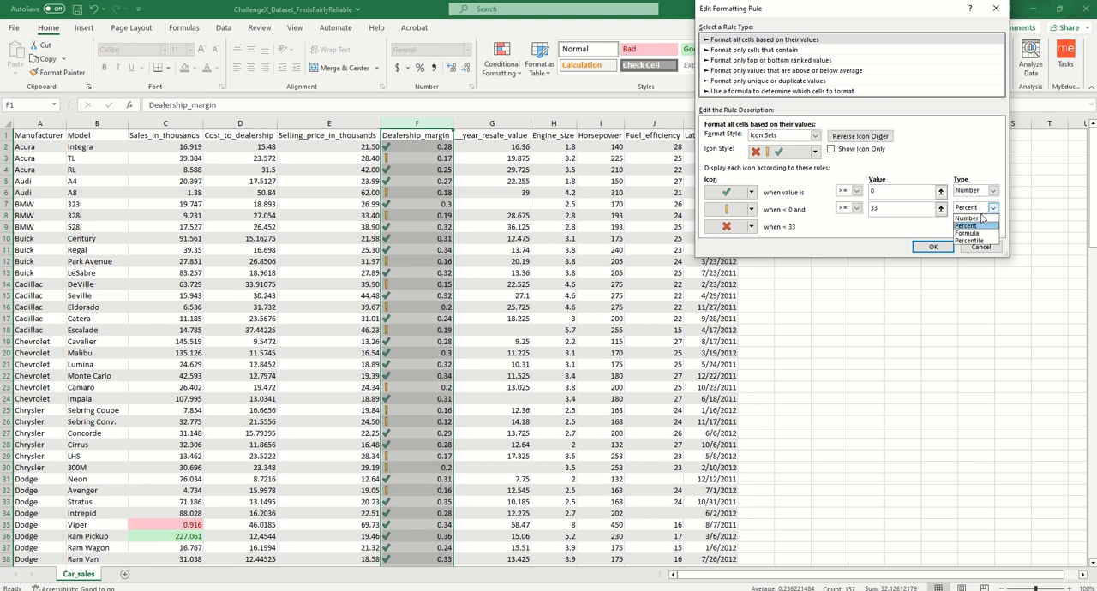
click(977, 219)
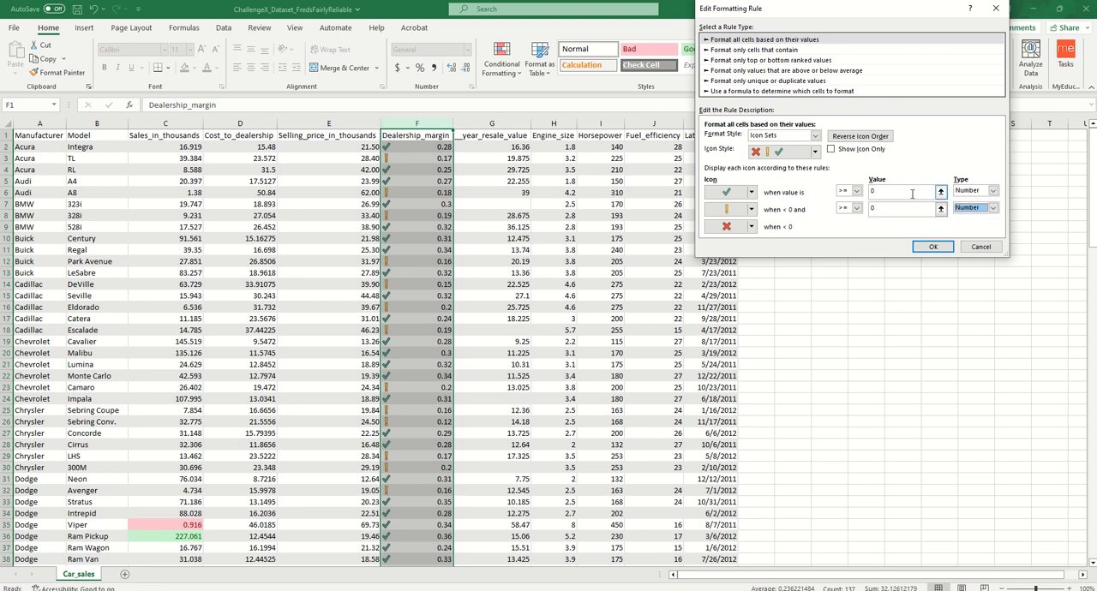
- Set the green check threshold to 0.35 and the yellow exclamation threshold to .20, and apply the edited icon set rule
click(898, 189)
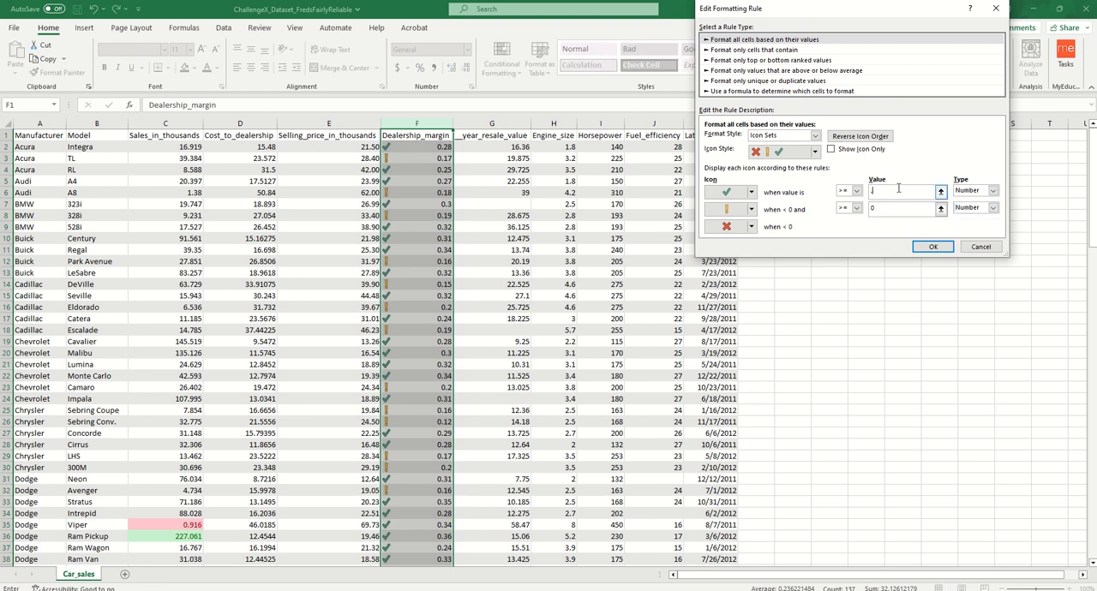
click(894, 208)
click(933, 246)
click(969, 178)
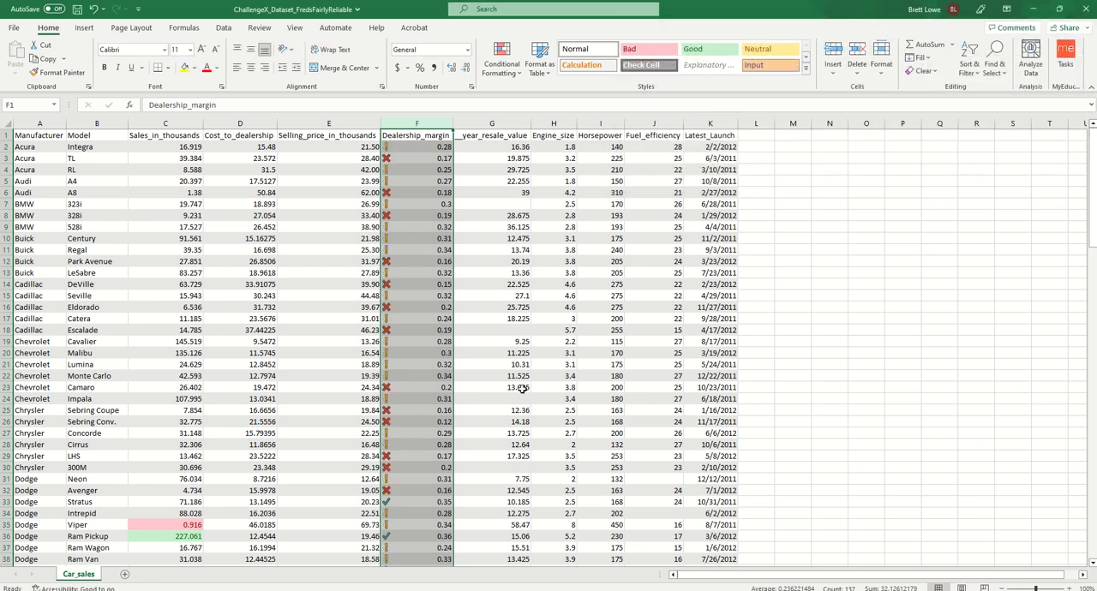
- Apply the Blue - White - Red Color Scale to the Fuel_efficiency column
drag(1093, 203, 1089, 180)
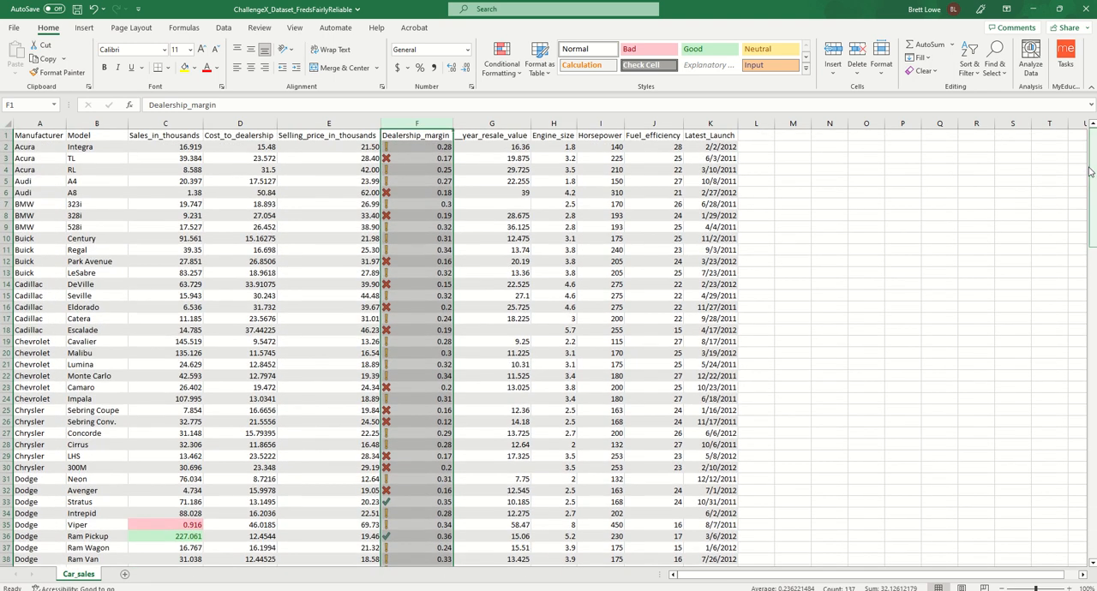
click(646, 122)
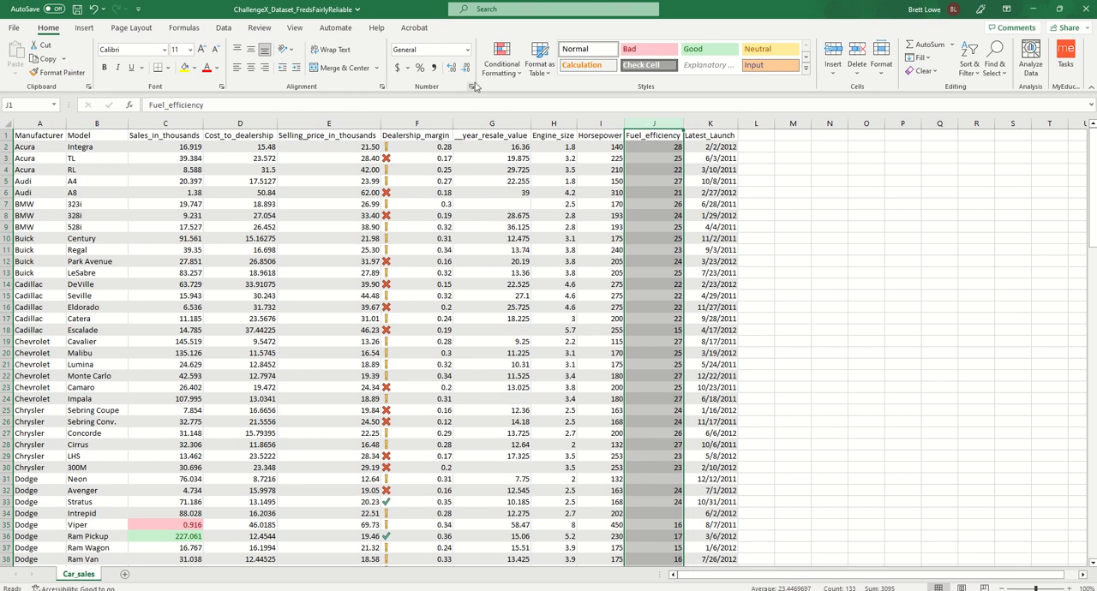
click(503, 68)
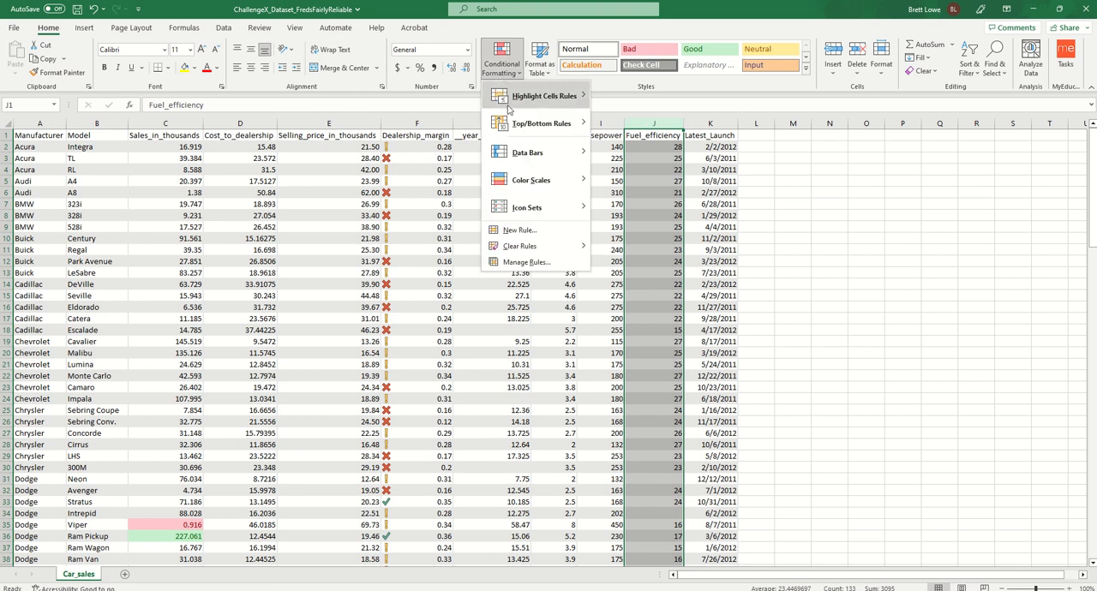
mouse_move(537, 185)
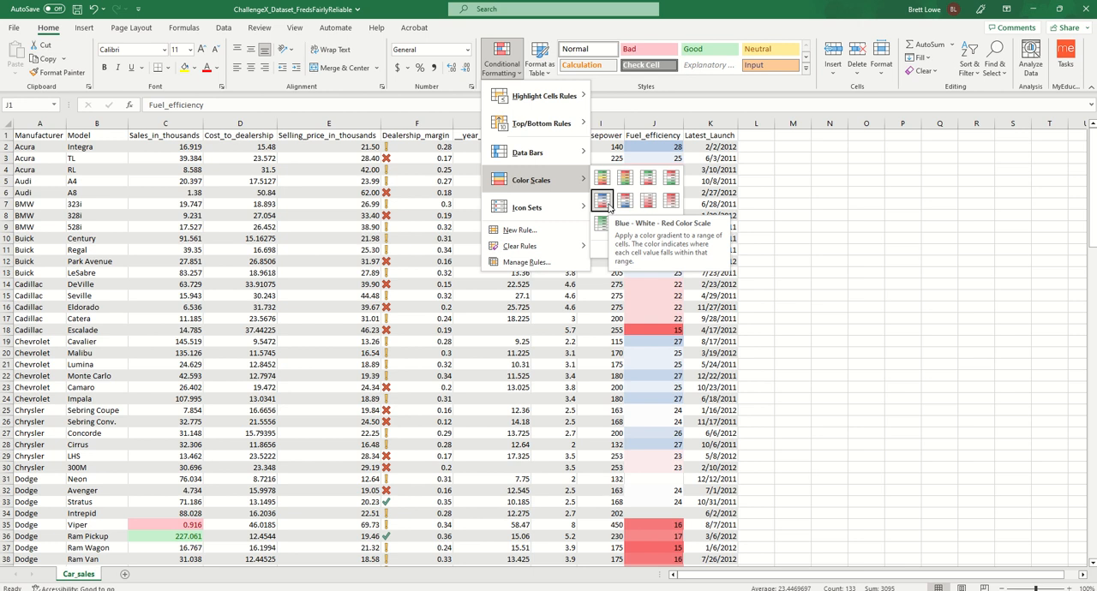
click(607, 205)
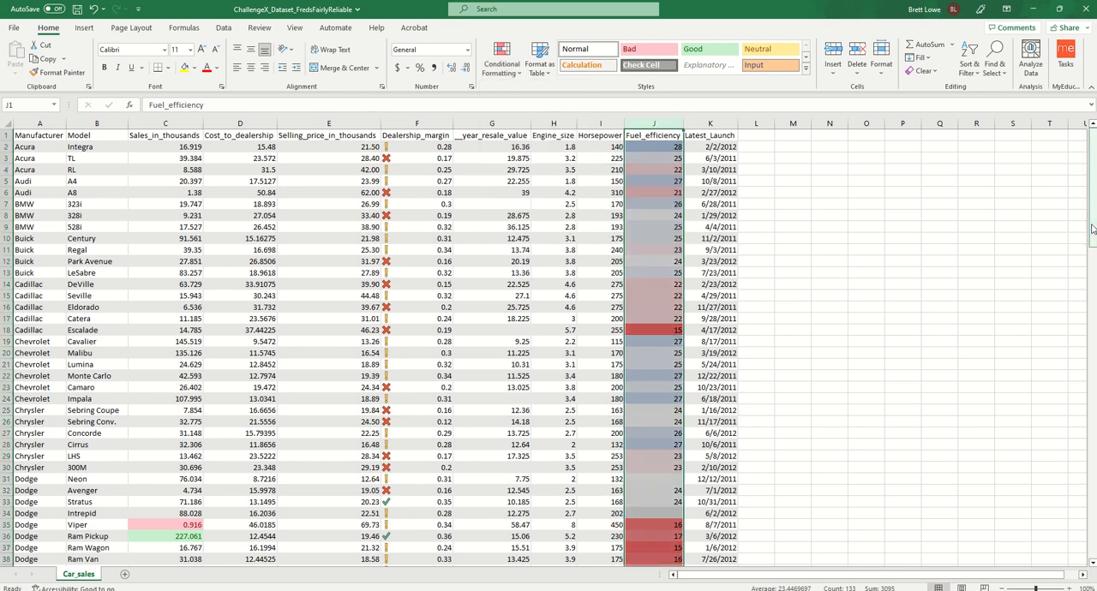
- Clear the Fuel_efficiency column selection and select cell A2, the first data cell in the Manufacturer column
drag(1092, 230, 1093, 319)
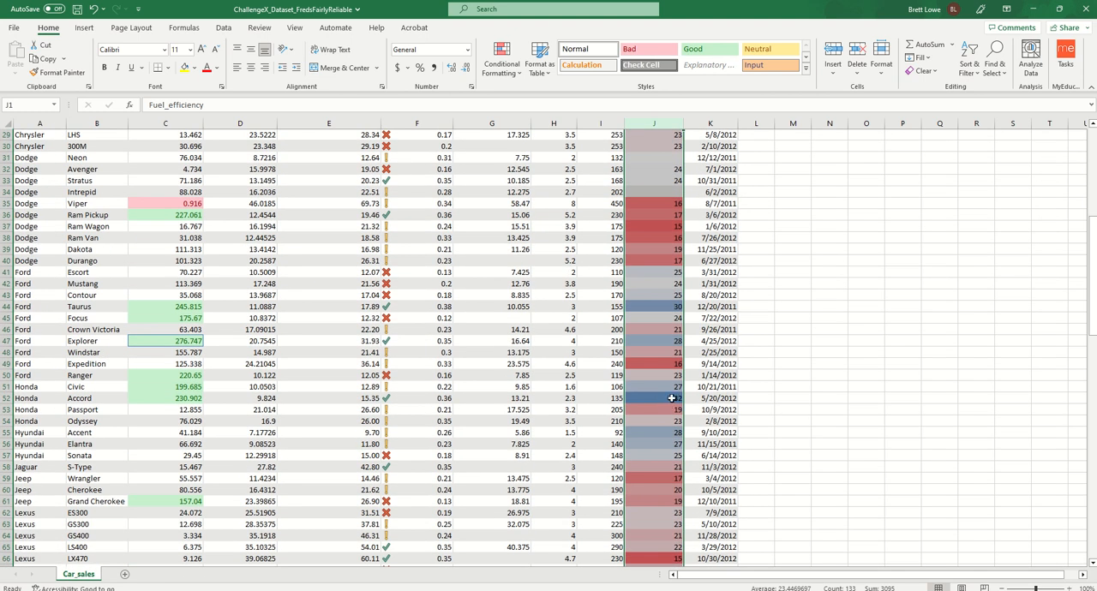
click(743, 377)
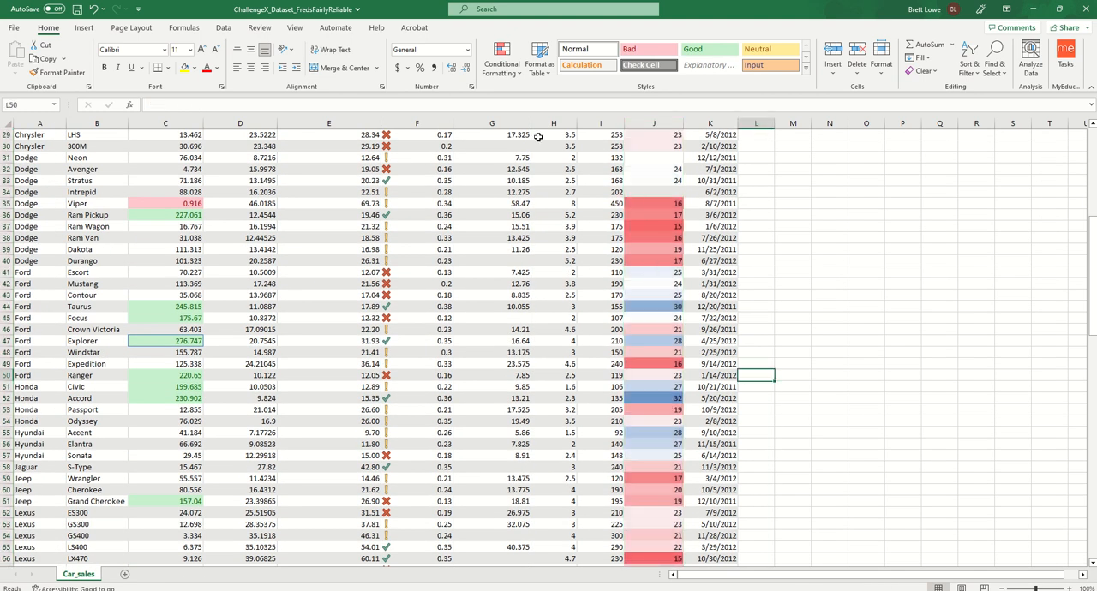
click(30, 248)
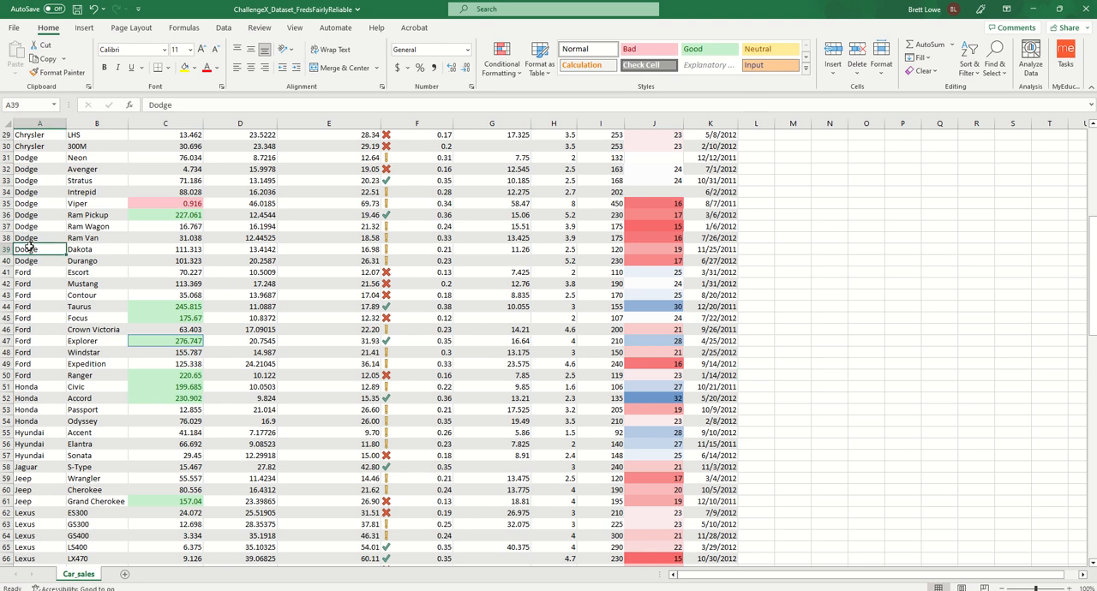
key(ctrl+Home)
key(Down)
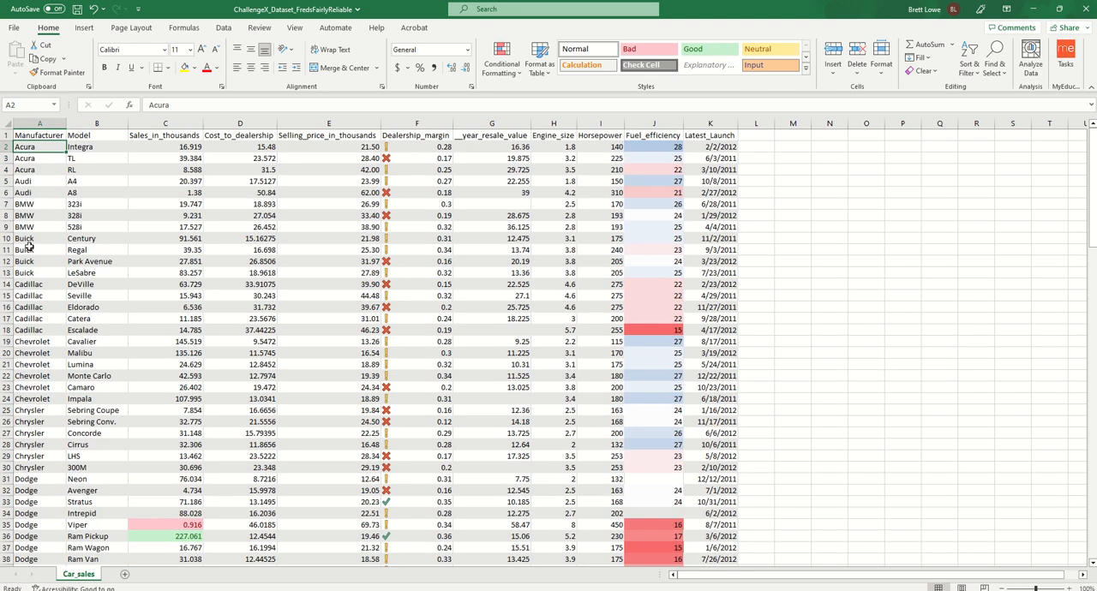
- Select all data rows from A2 through the Latest_Launch column and start a new conditional formatting rule that uses a formula
key(ctrl+shift+Right)
key(ctrl+shift+Down)
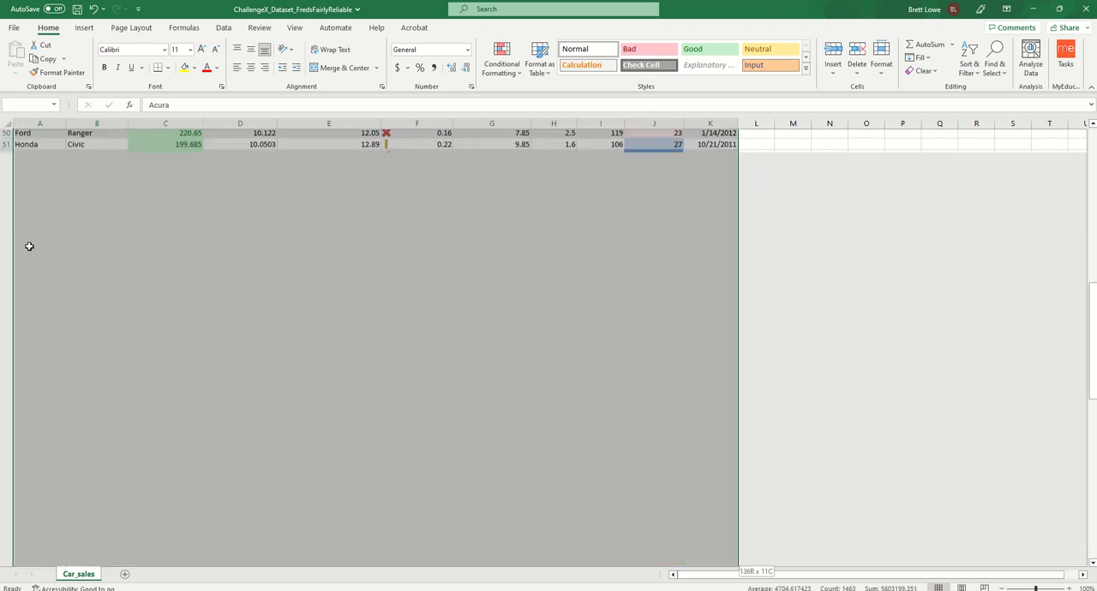
scroll(29, 245, up, 19)
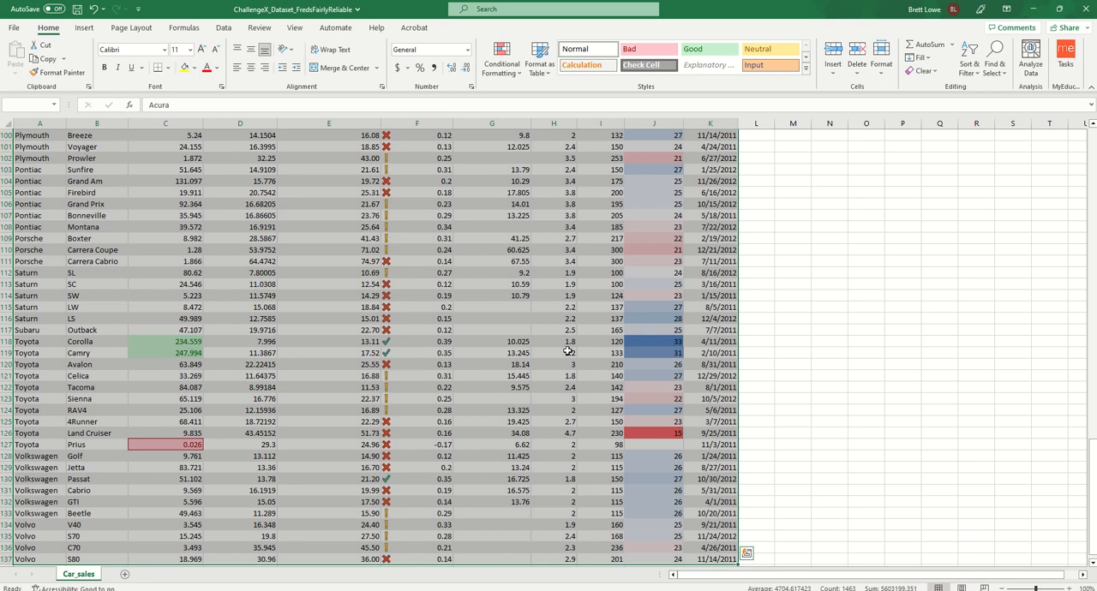
click(502, 60)
click(549, 230)
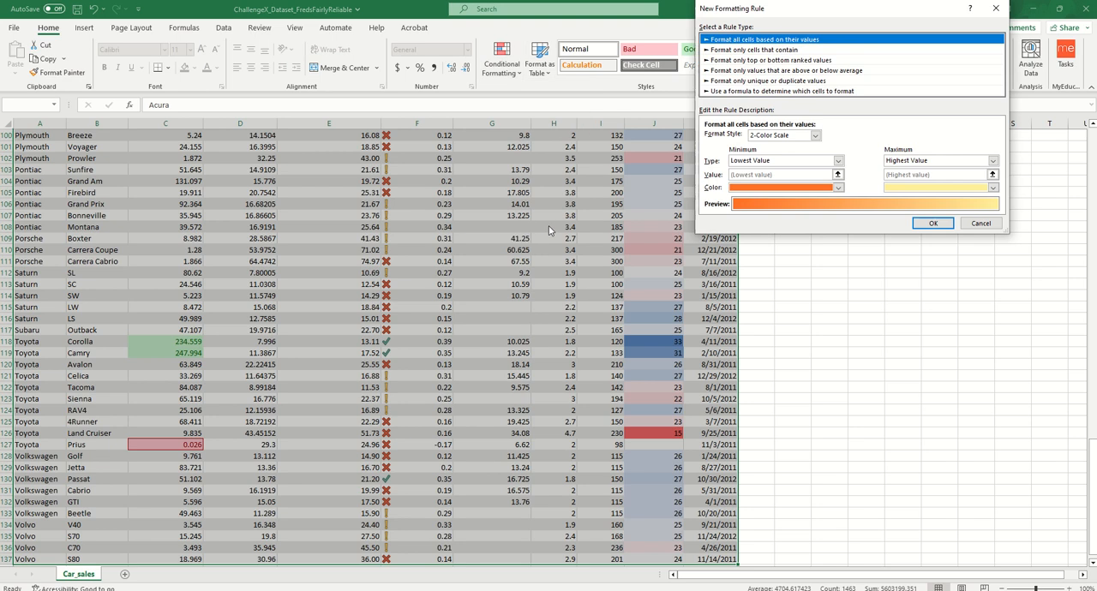
click(745, 91)
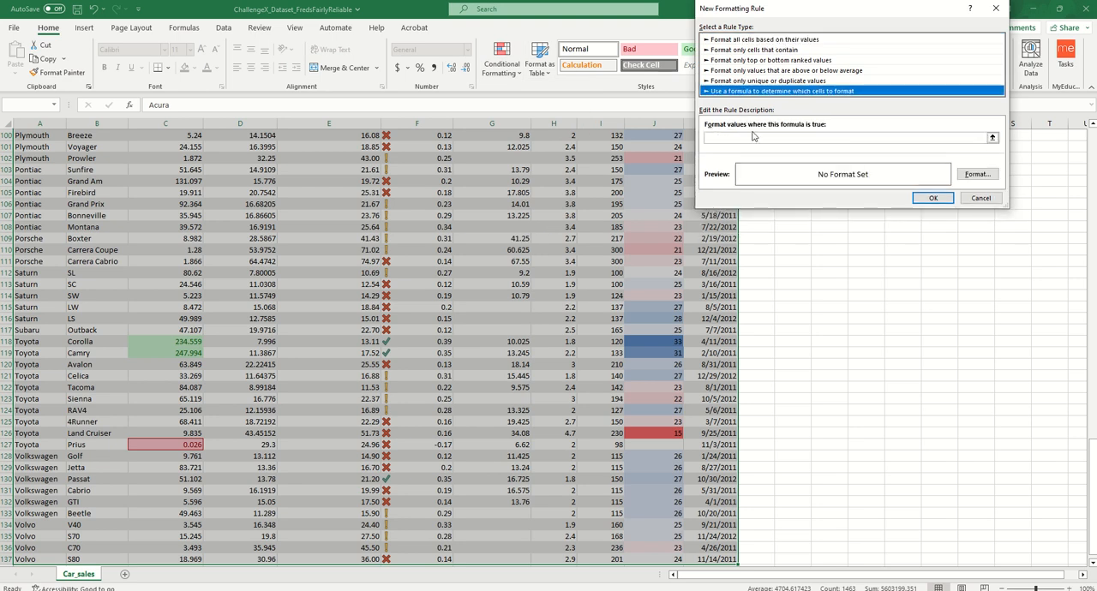
- Begin the rule formula with an AND test on Sales_in_thousands, keeping only the column absolute: =AND($C2>180,
click(754, 138)
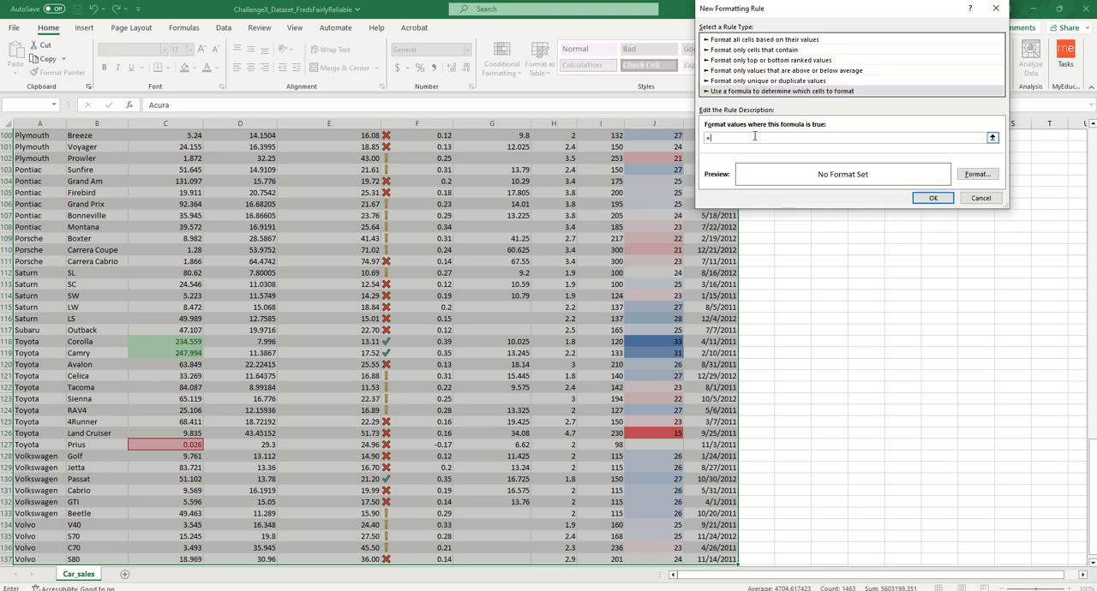
text(=AND()
drag(1092, 480, 1093, 171)
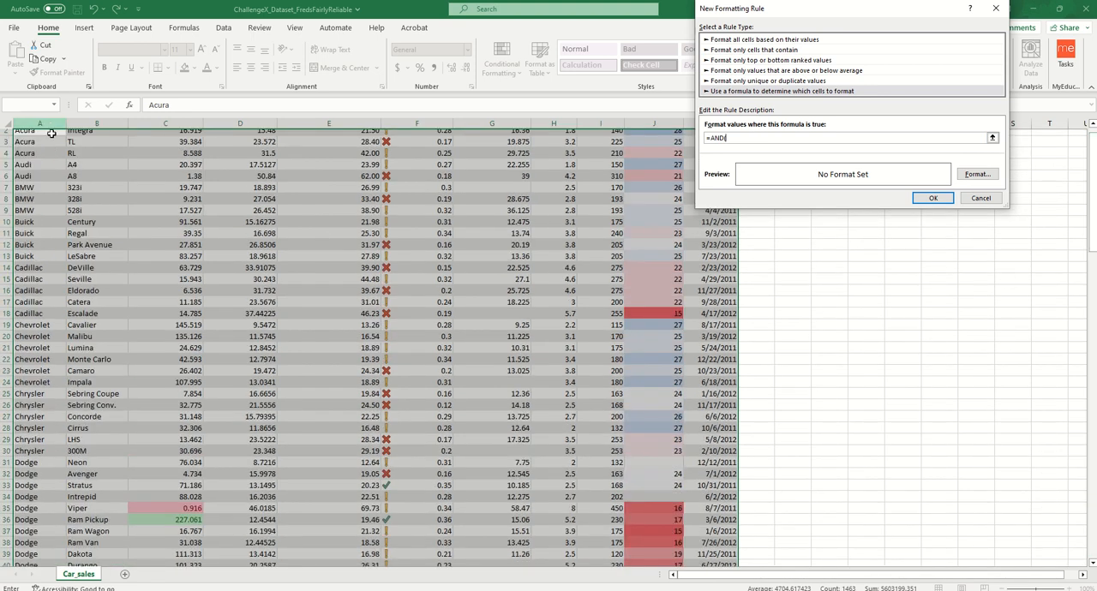
click(166, 130)
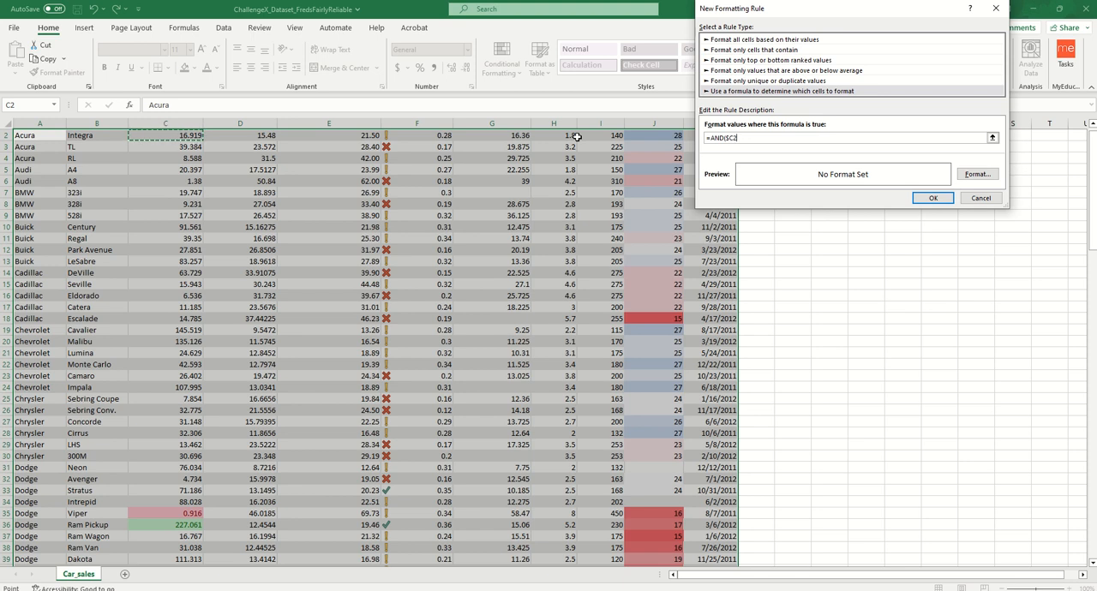
text(>)
text(,)
- Complete the rule formula with the Dealership_margin and Fuel_efficiency conditions $F2>=.35,$J2>=27), keeping only the columns absolute
click(434, 136)
text(>=.35)
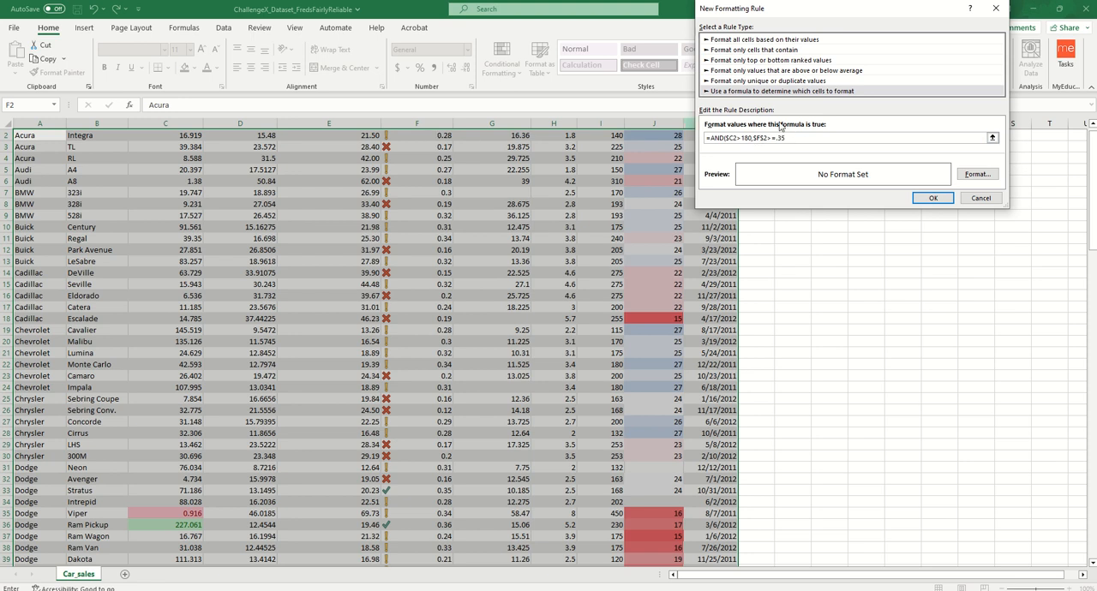
key(F4)
click(794, 136)
click(658, 136)
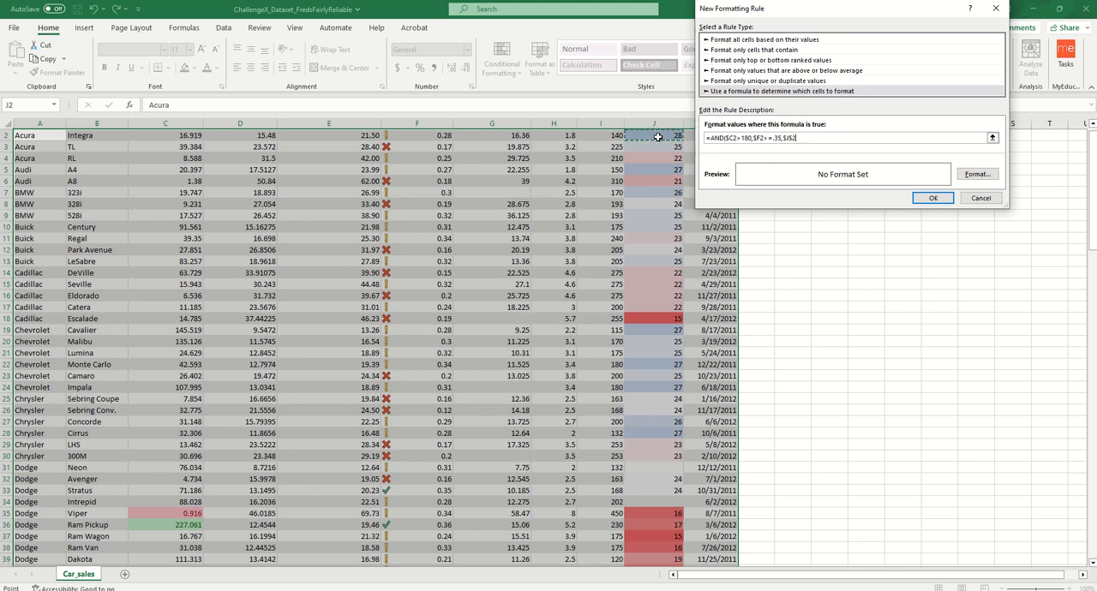
text(4)
- Give the formula rule a yellow background fill and apply it to the selected data rows
click(969, 176)
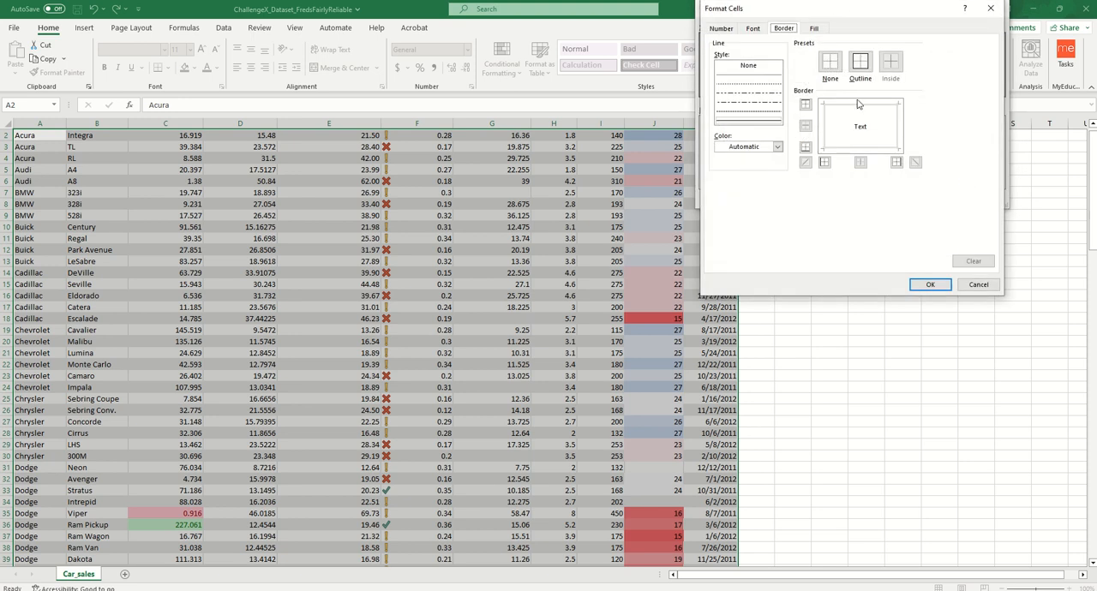
click(816, 28)
click(752, 140)
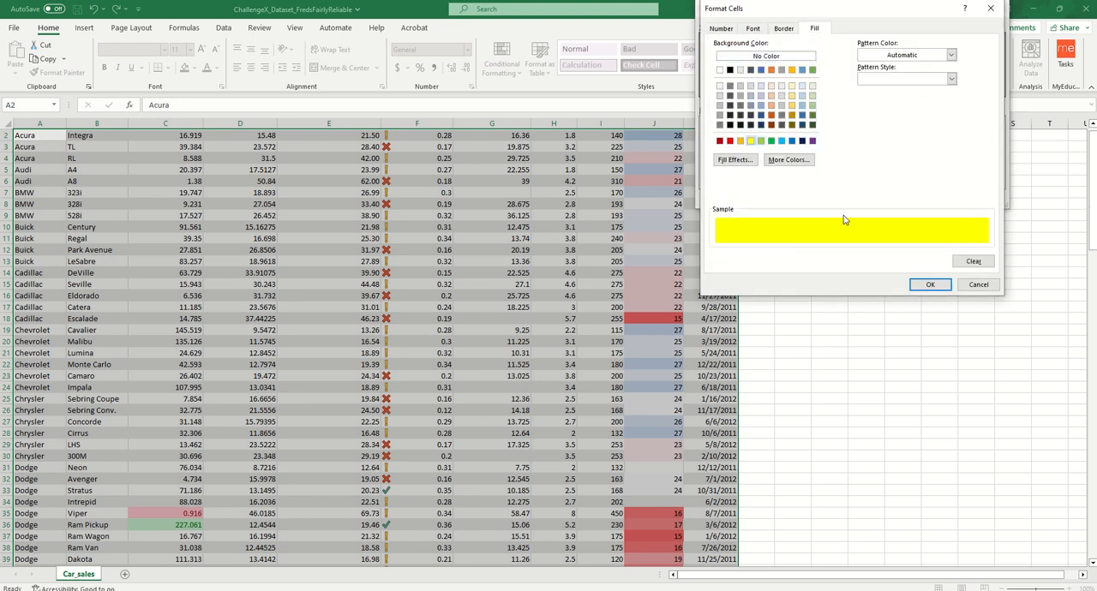
click(929, 286)
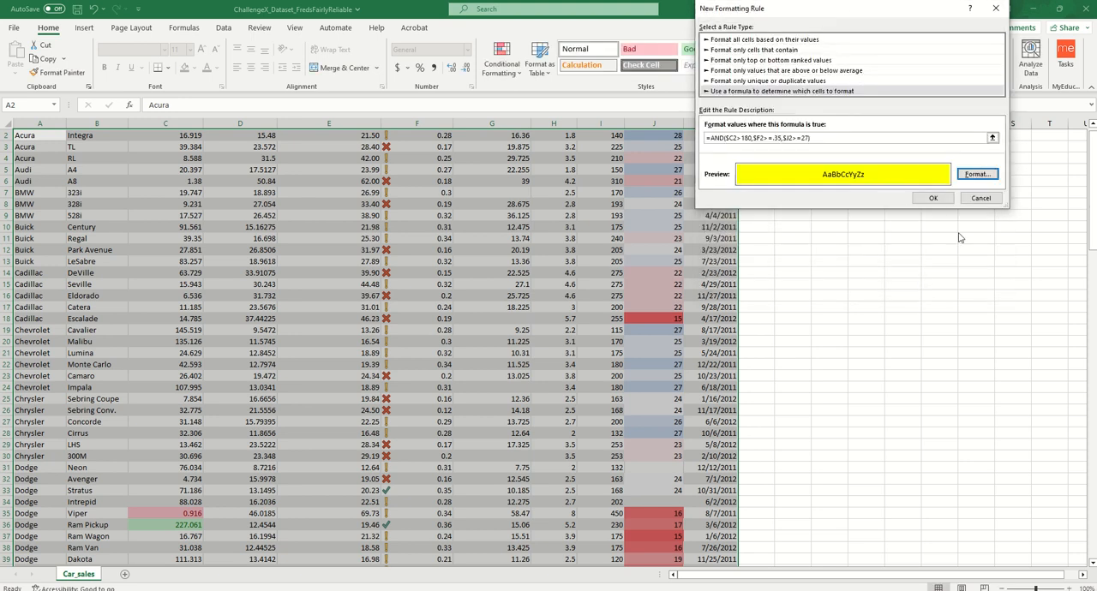
click(935, 202)
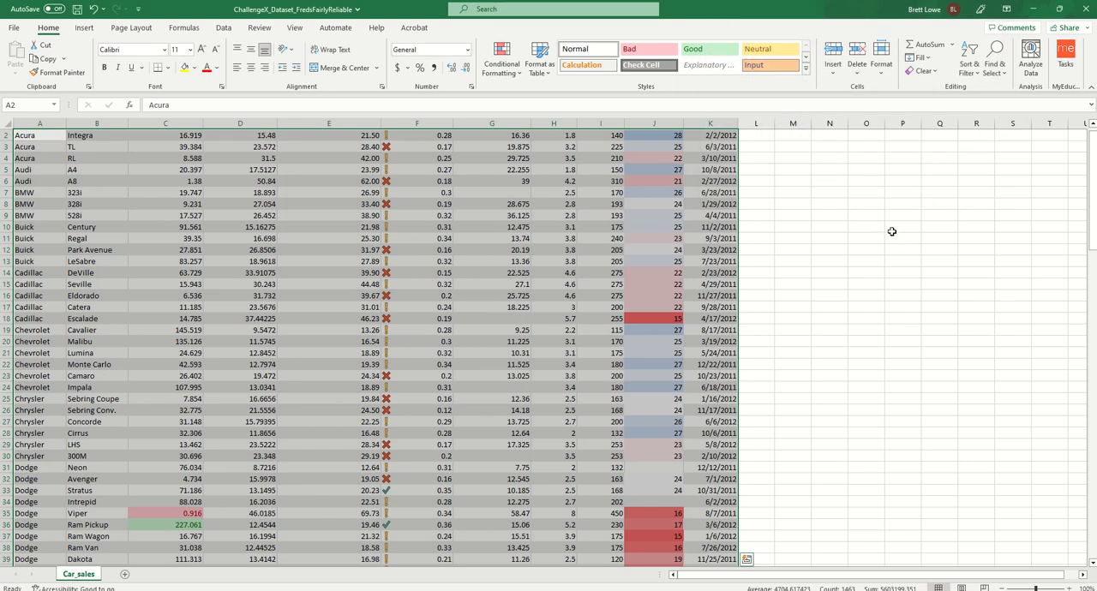
drag(1093, 224, 1084, 257)
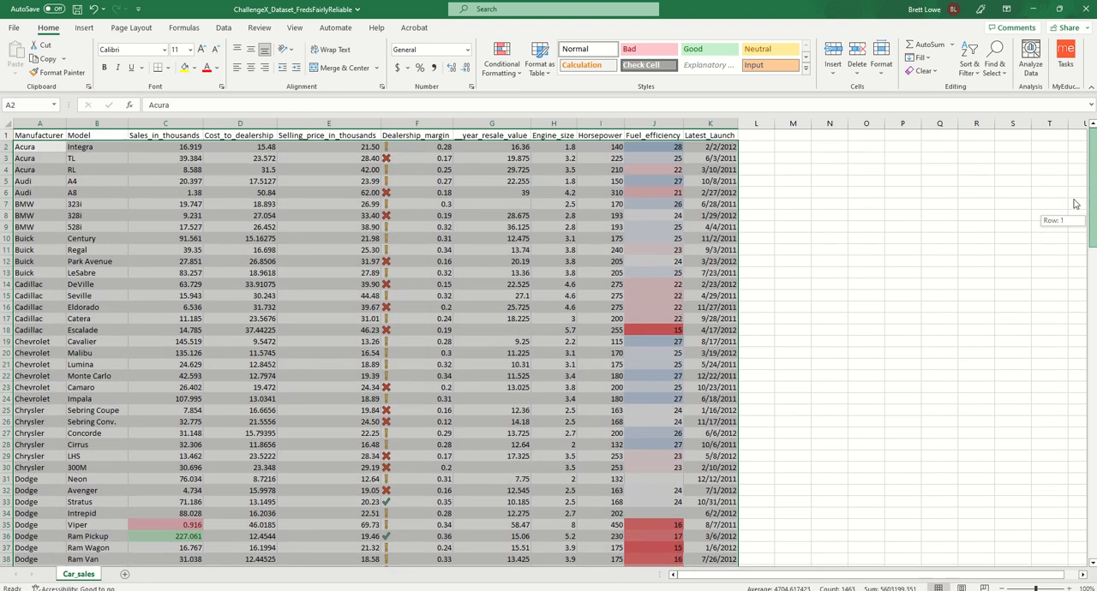